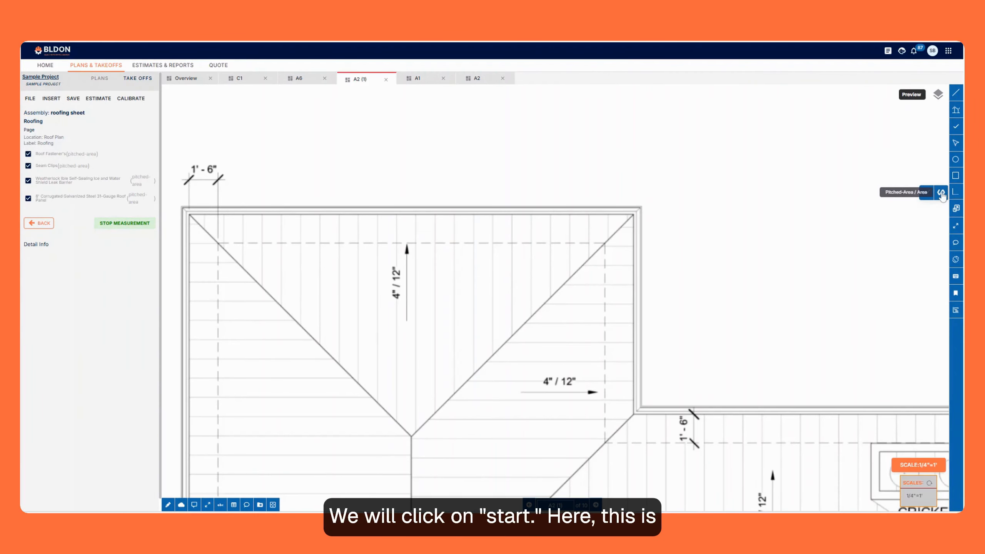
Measure the triangular roof face on the upper-left wing as a pitched area, tracing its two eave corners and the ridge point.
left_click(941, 193)
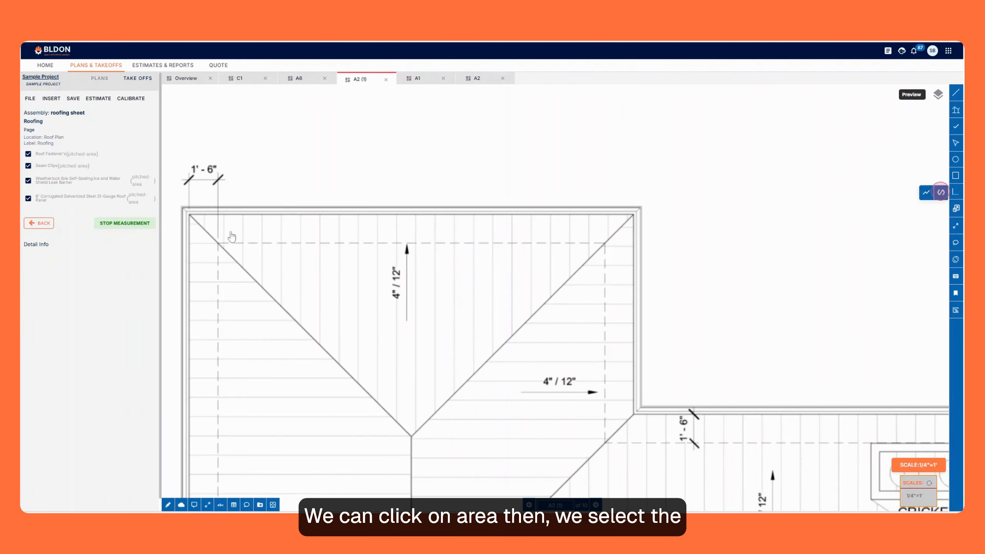
scroll(190, 222, "up", 3)
left_click(189, 212)
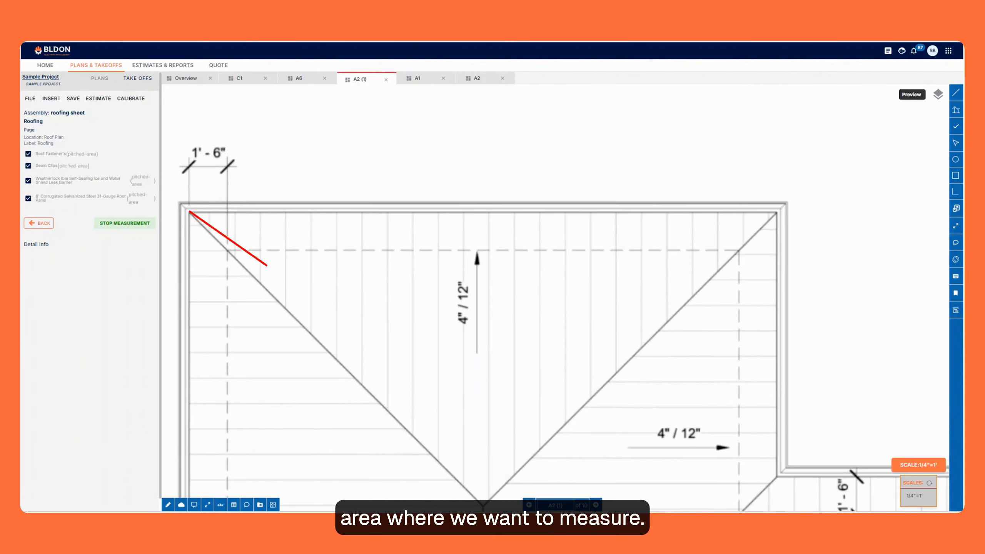
left_click(777, 212)
scroll(480, 291, "down", 3)
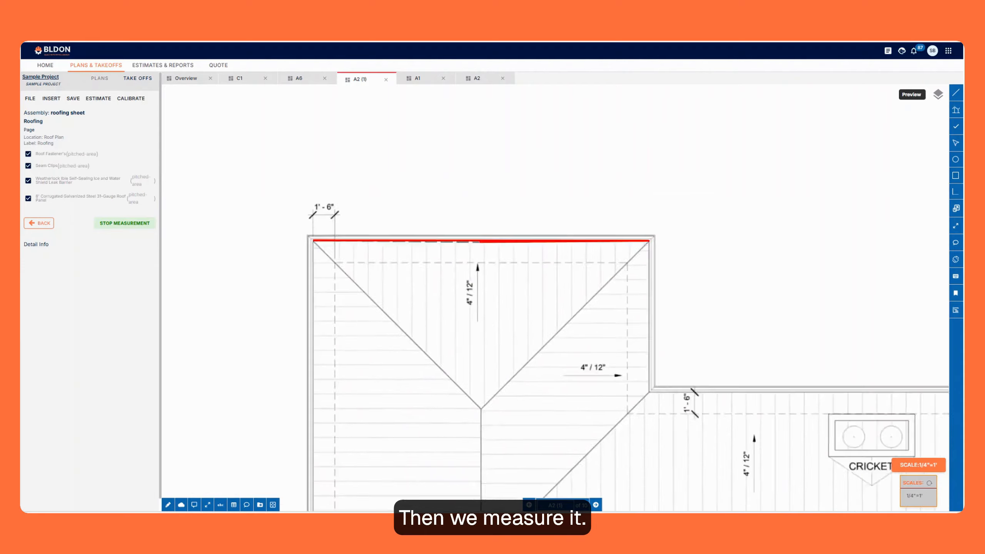
scroll(500, 377, "up", 2)
double_click(499, 377)
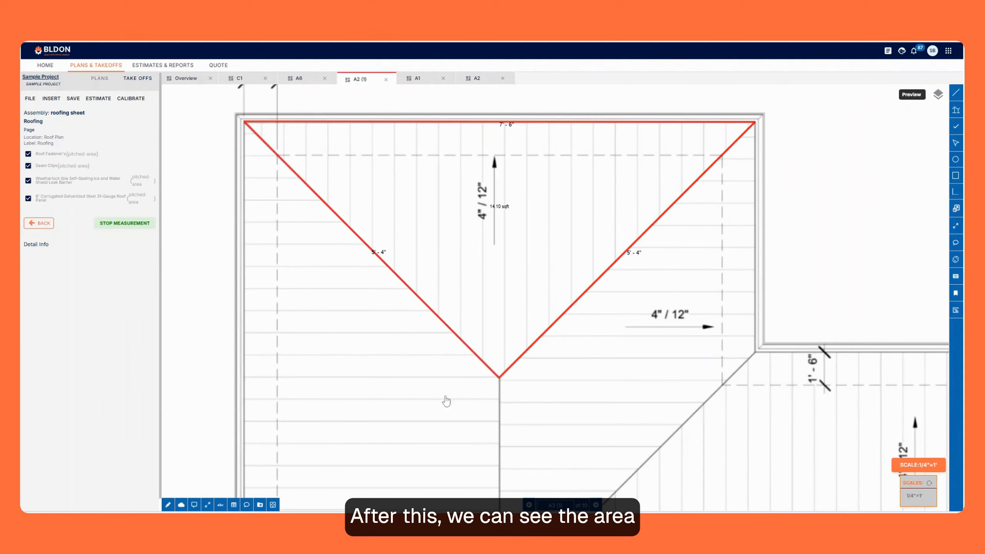
Stop the measurement, give the Roofing take-off a light blue fill, and save it with its calculations.
left_click(109, 224)
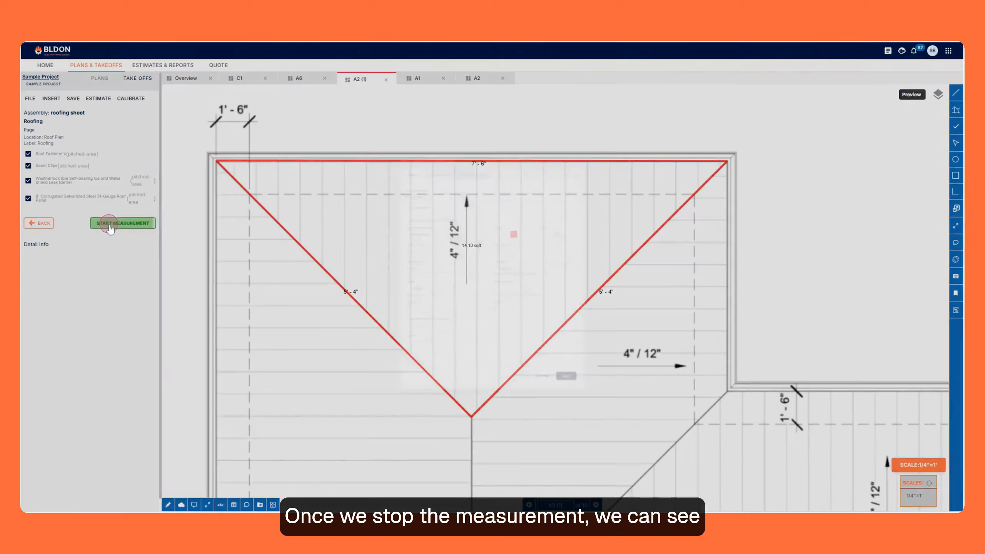
left_click(600, 204)
left_click(604, 251)
left_click(618, 446)
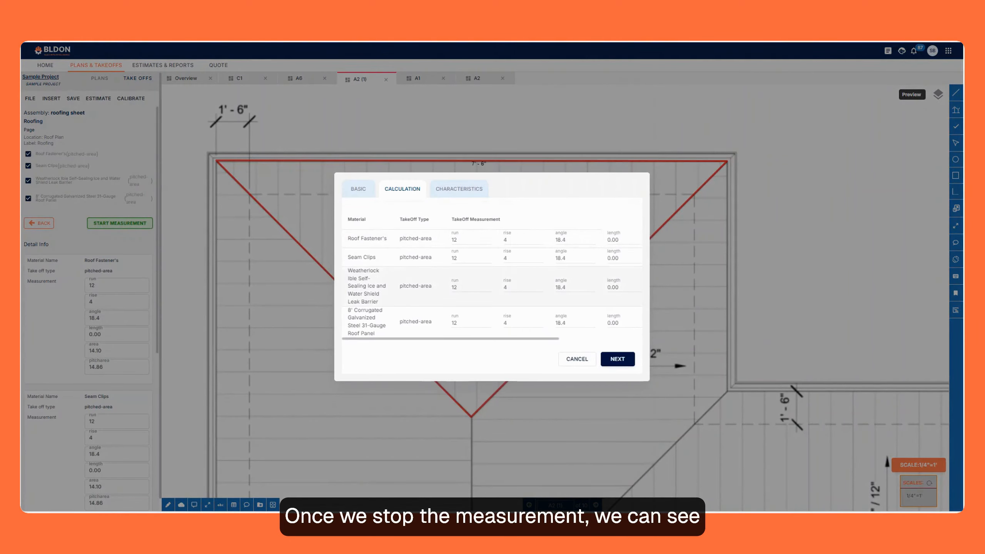
left_click(617, 359)
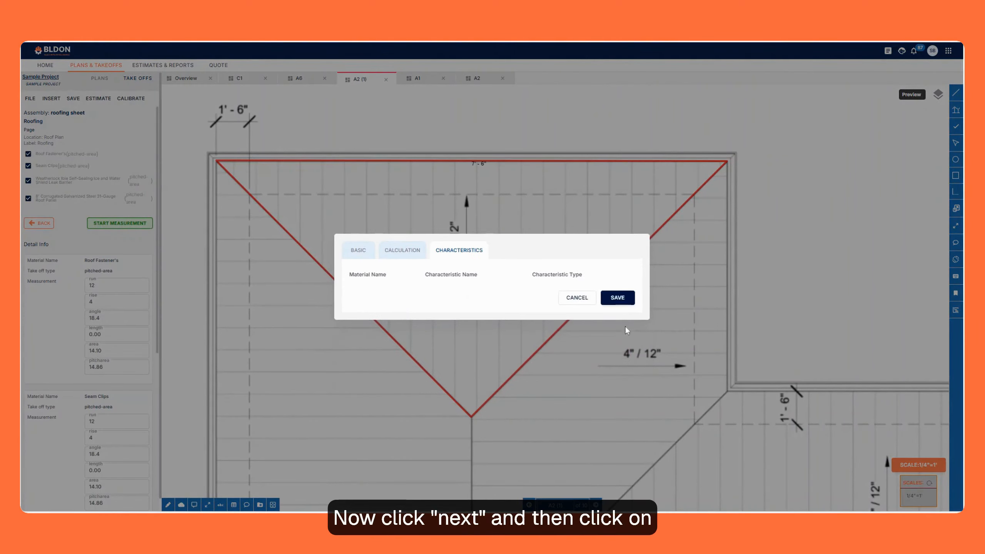
left_click(618, 298)
scroll(452, 211, "down", 3)
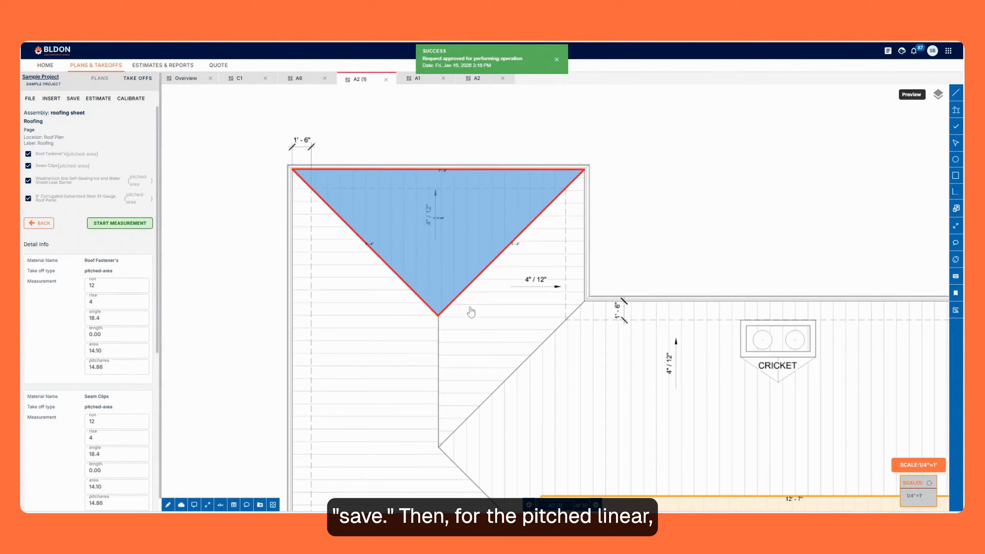
Create a new assembly named Hip-1 based on the existing Hip assembly.
left_click(41, 222)
left_click(126, 125)
left_click(97, 143)
left_click(461, 283)
scroll(464, 350, "down", 2)
left_click(462, 358)
left_click(443, 262)
type("Hip")
left_click(458, 308)
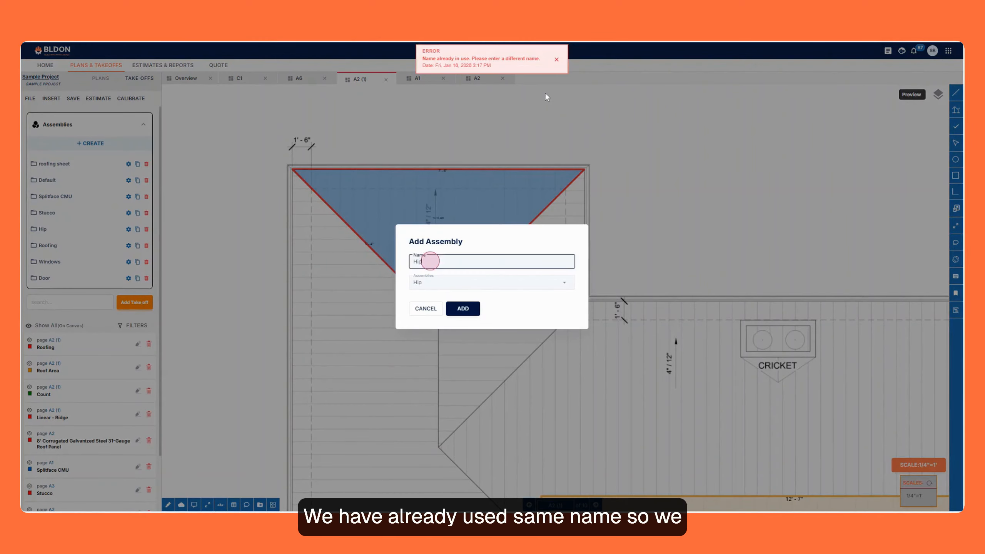
type("-1")
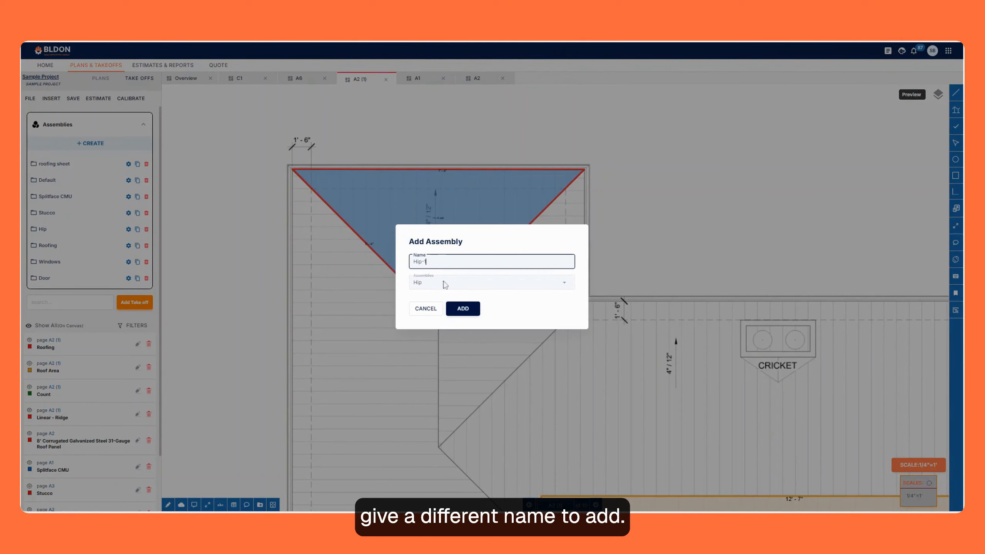
left_click(463, 309)
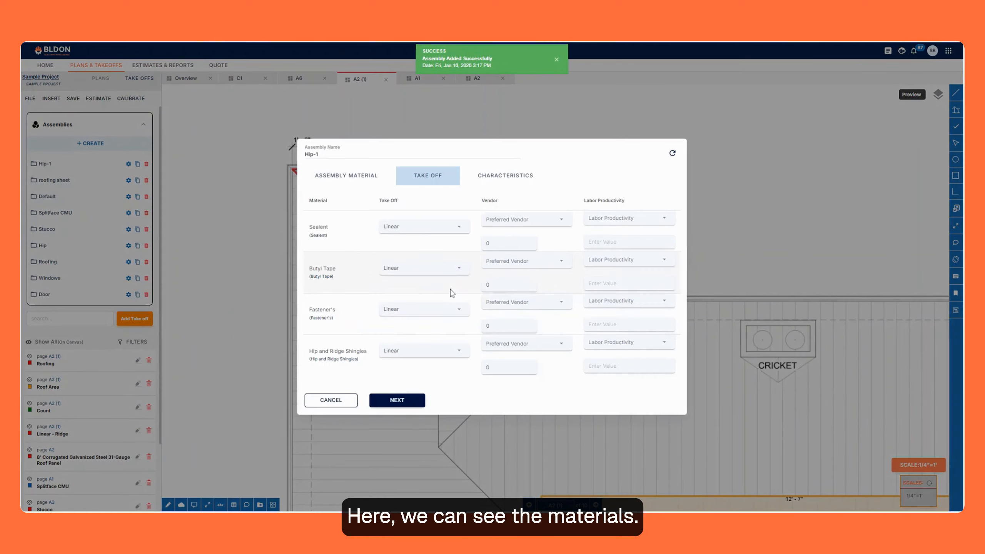
Set the take-off type of the Hip-1 assembly's materials to Pitched Linear.
left_click(416, 226)
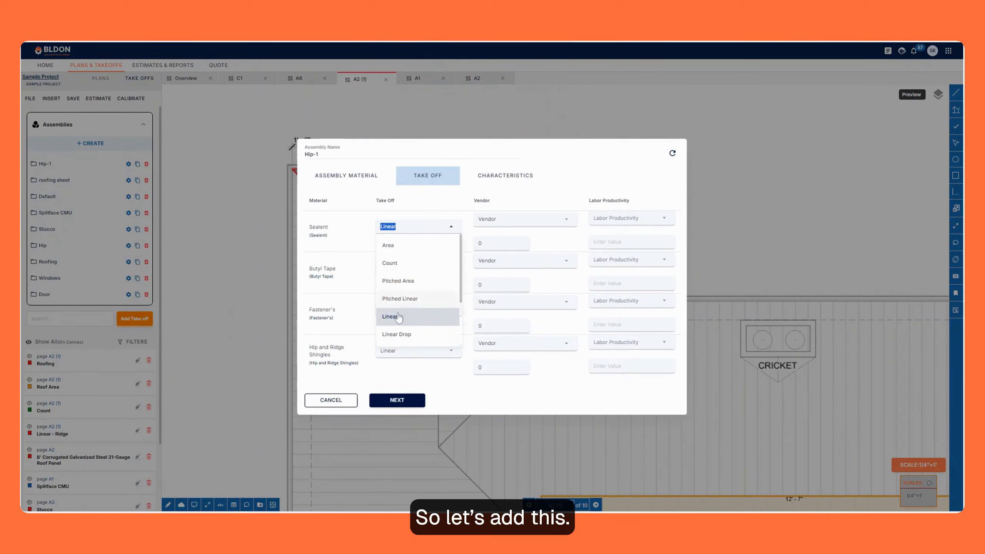
left_click(399, 298)
left_click(402, 263)
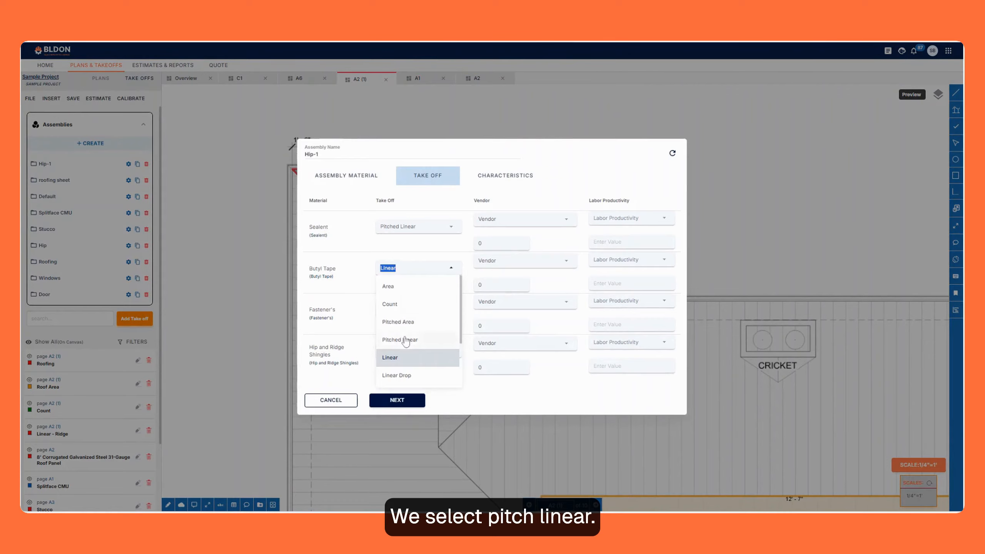
Add a Pitched Linear take-off named Hip 2 for assembly Hip-1 with rise 4, run 12, label Roofing and location Roof Plan.
left_click(507, 257)
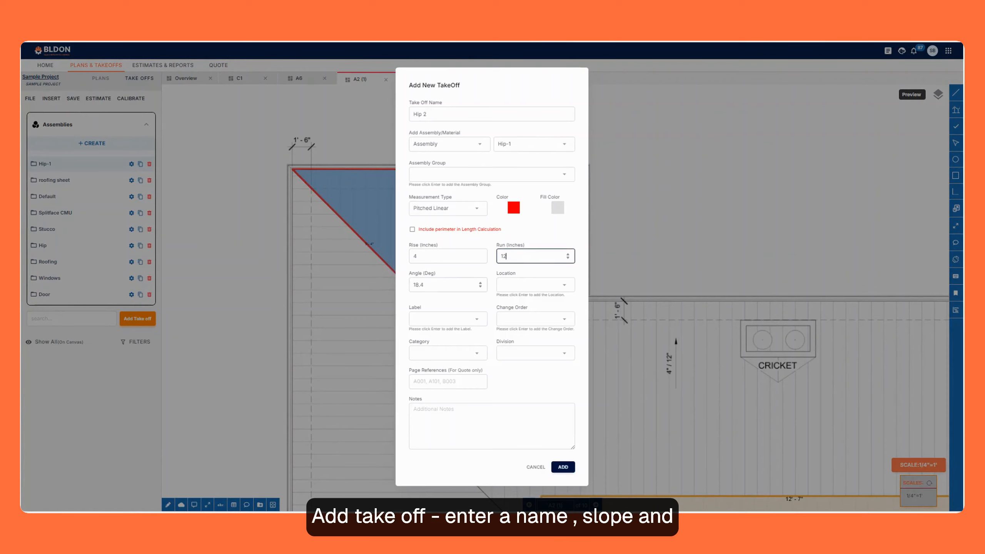
left_click(413, 319)
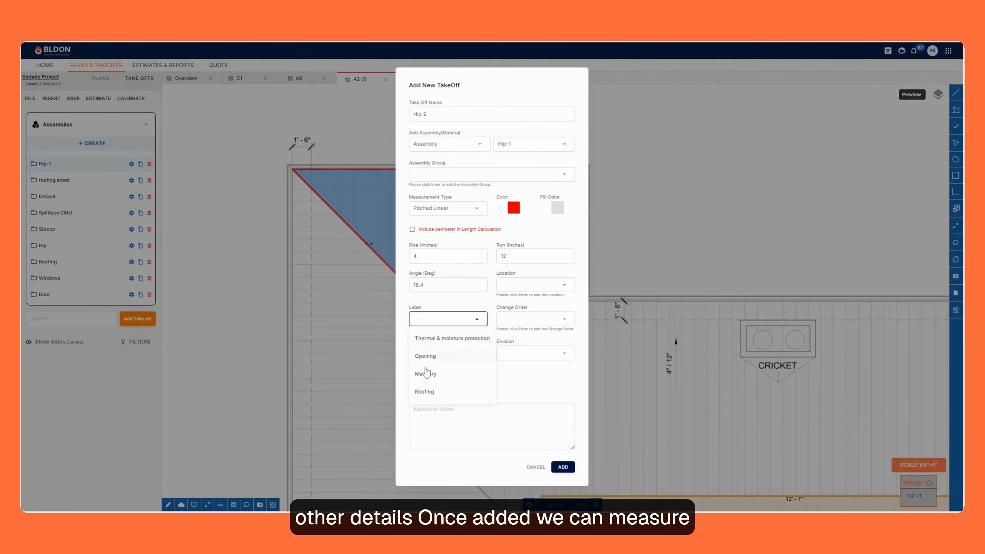
left_click(425, 392)
left_click(531, 284)
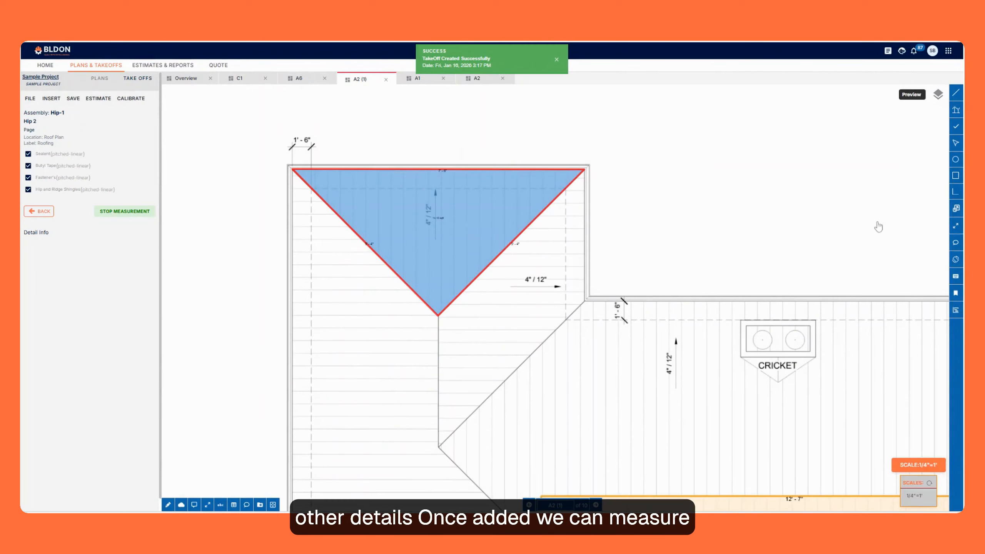
Measure the diagonal roof line from beside the standing seam area down to the left wing's lower-left corner.
scroll(359, 182, "down", 5)
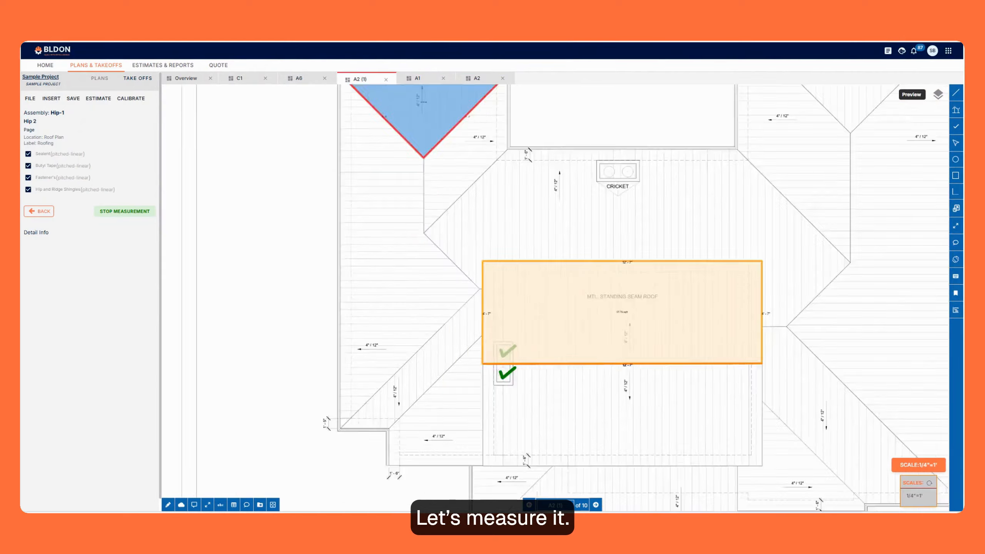
scroll(381, 383, "up", 6)
left_click(563, 197)
scroll(465, 248, "down", 5)
scroll(355, 367, "up", 6)
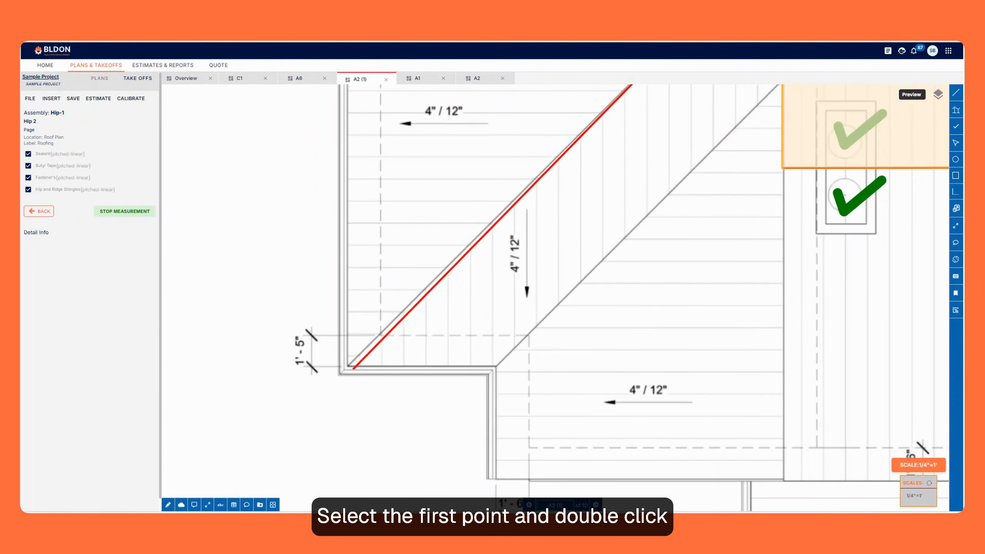
Stop the measurement, save the Hip 2 take-off with its calculations, and return to the take-off list.
left_click(125, 211)
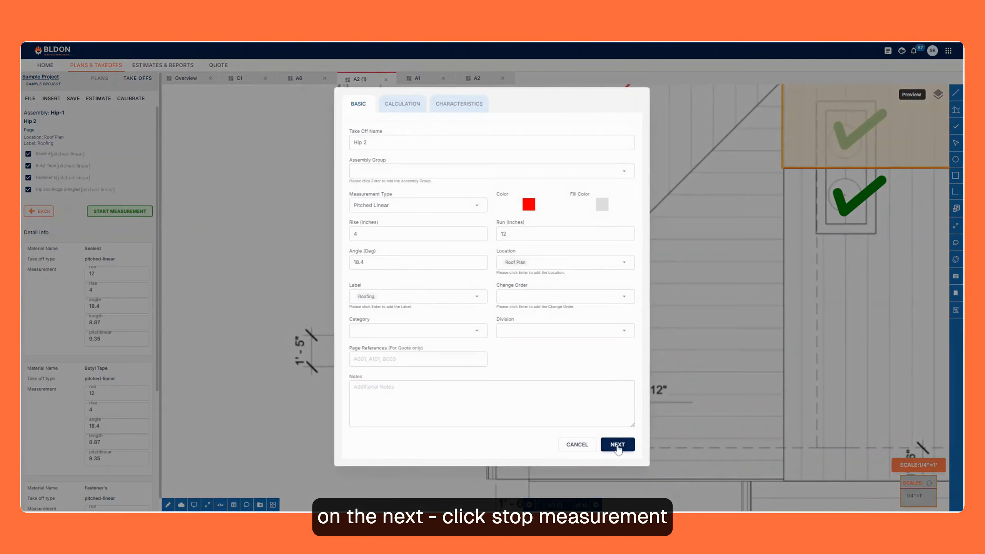
left_click(619, 446)
left_click(619, 343)
left_click(619, 298)
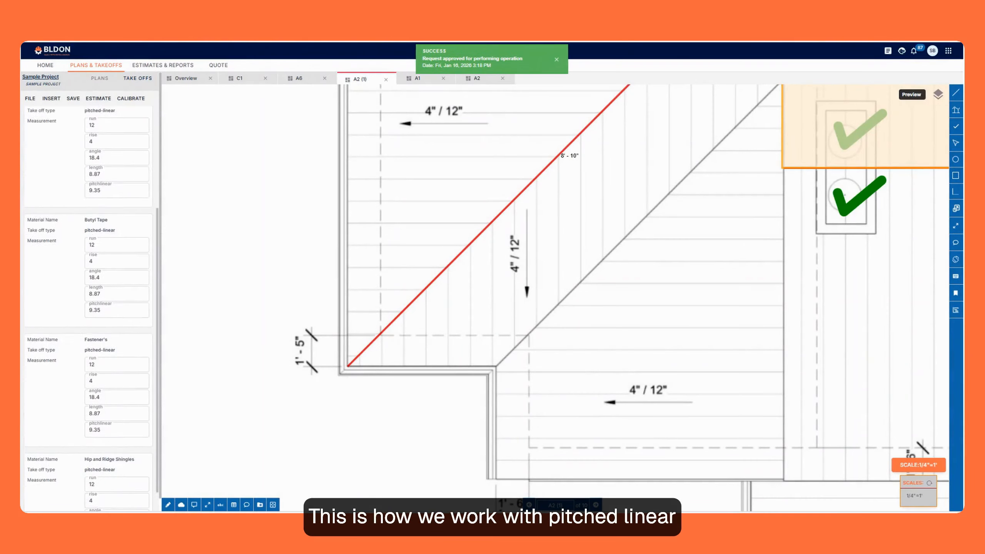
left_click(39, 211)
scroll(354, 383, "down", 3)
scroll(354, 384, "down", 5)
scroll(676, 221, "up", 3)
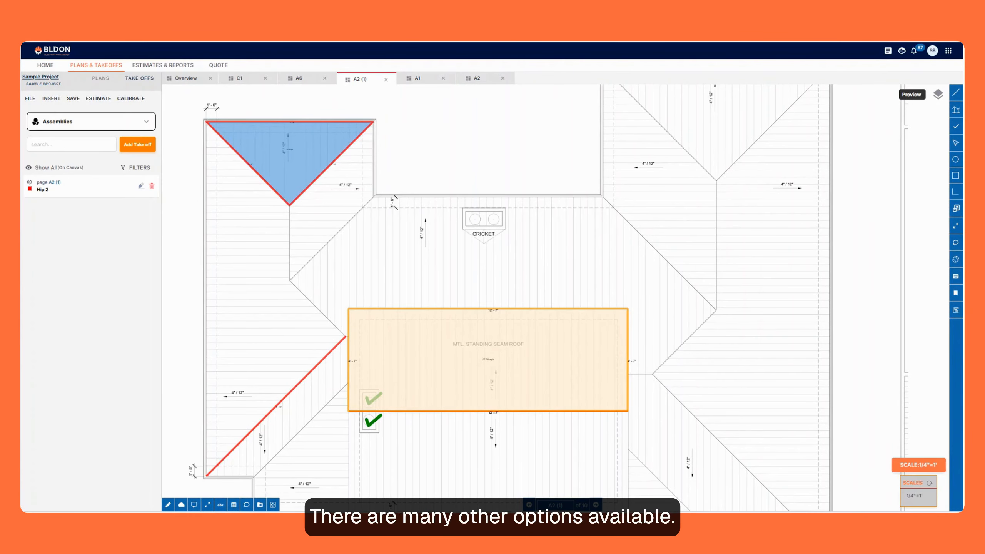
scroll(595, 253, "down", 1)
scroll(384, 241, "down", 2)
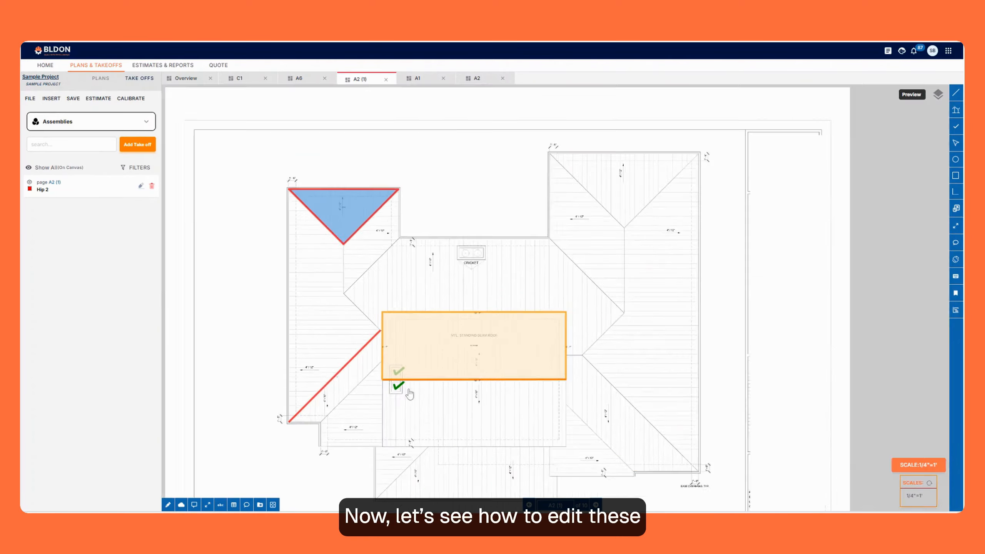
scroll(378, 231, "up", 5)
scroll(378, 230, "up", 1)
Filter the take-off list by the roofing sheet assembly, clear the filter, and collapse the assemblies list.
left_click(102, 124)
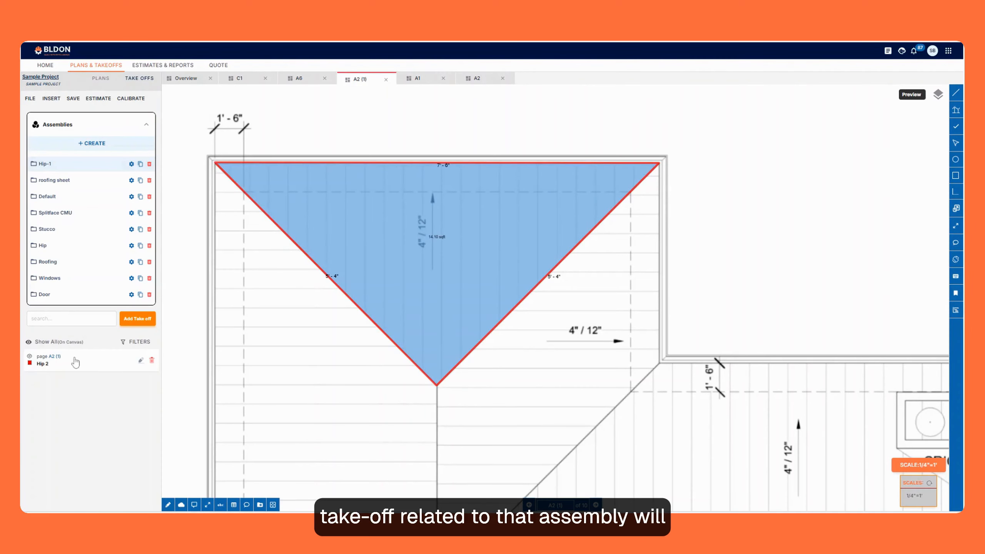
left_click(70, 184)
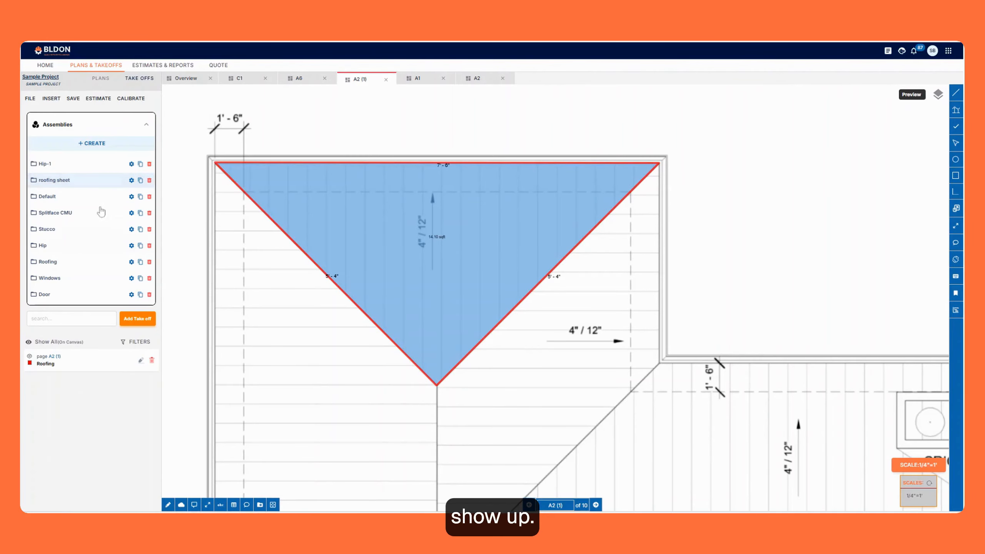
left_click(95, 182)
left_click(141, 127)
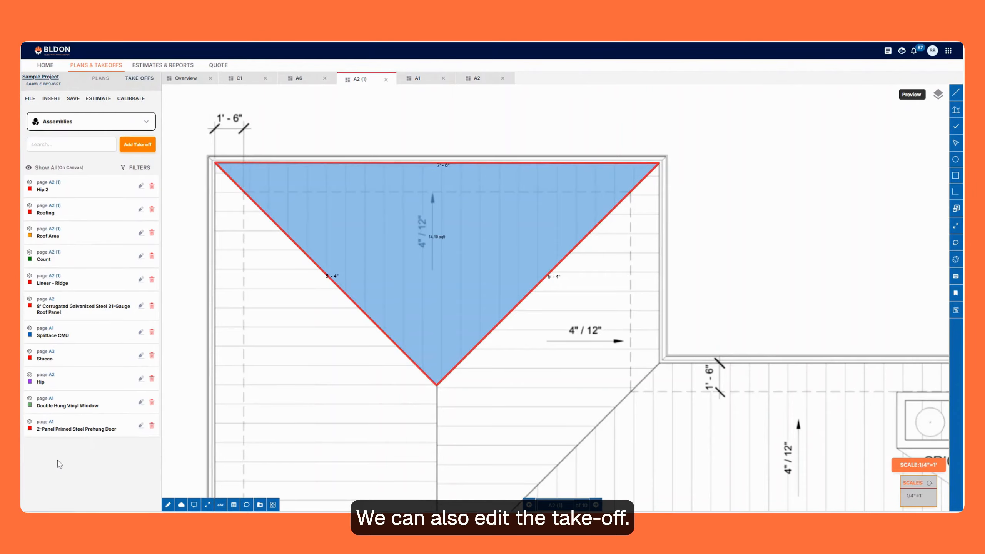
Select the blue triangular Roofing take-off on the plan for editing.
left_click_drag(446, 246, 469, 238)
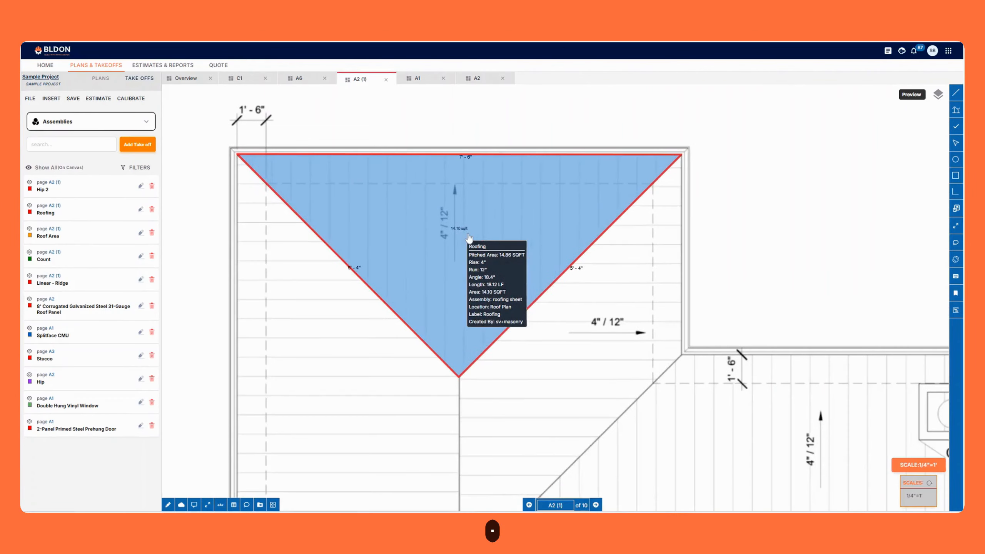
left_click(499, 253)
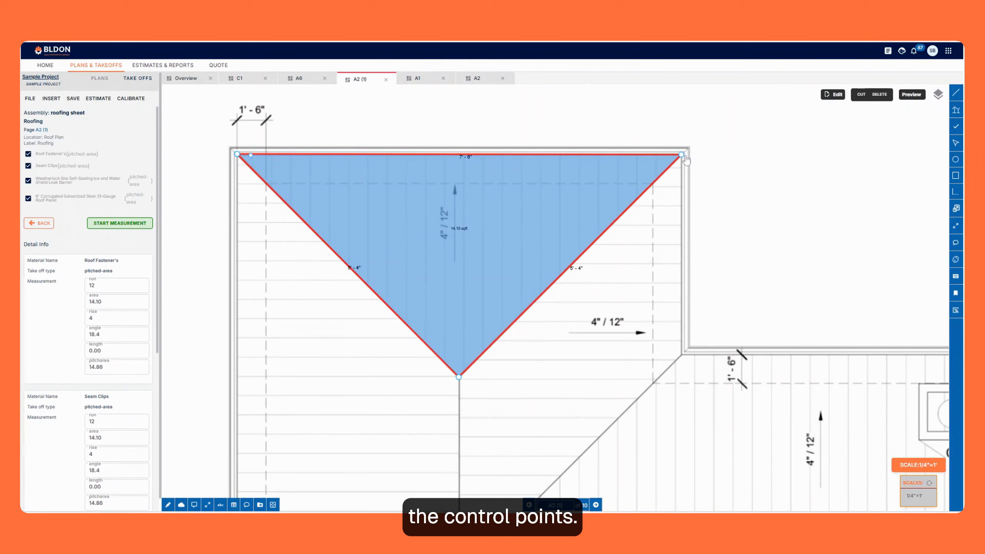
Reshape the Roofing take-off by moving its upper-right vertex inward and its lowest vertex down to the left.
left_click_drag(682, 154, 495, 257)
left_click_drag(459, 377, 334, 457)
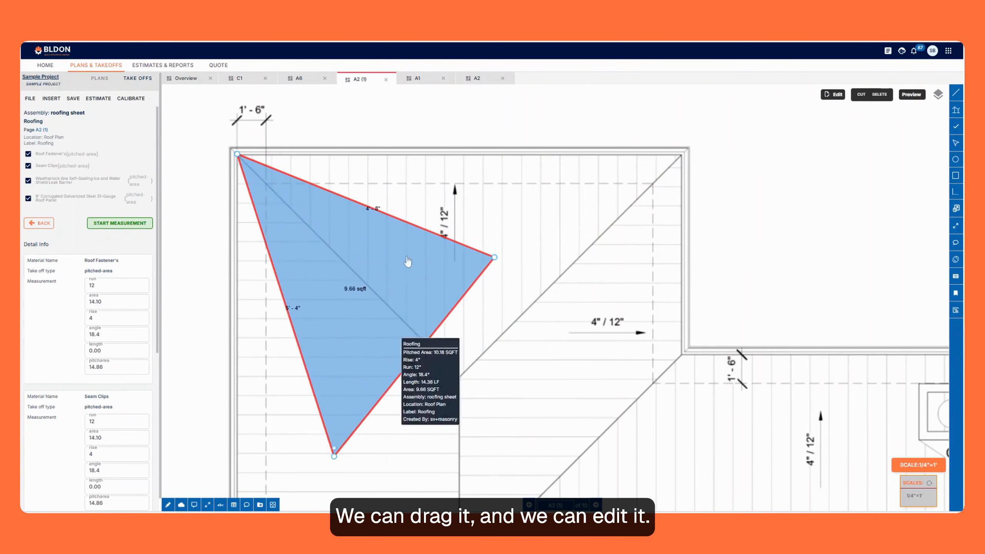
scroll(407, 262, "down", 3)
scroll(391, 217, "up", 4)
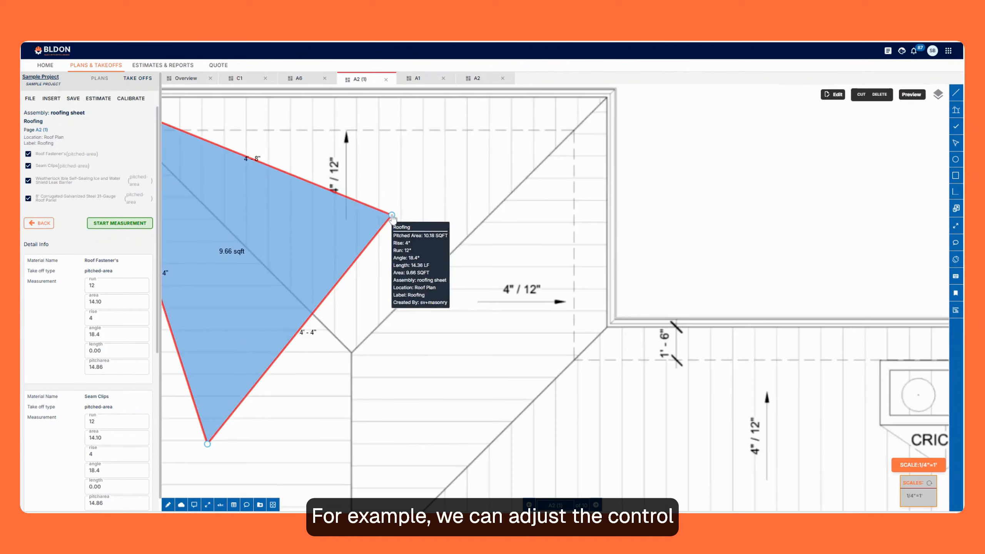
Move the two displaced vertices of the Roofing take-off back to the roof corner and the ridge point.
left_click_drag(392, 216, 607, 99)
scroll(607, 100, "down", 3)
scroll(303, 333, "up", 4)
left_click_drag(302, 331, 466, 224)
scroll(357, 343, "down", 5)
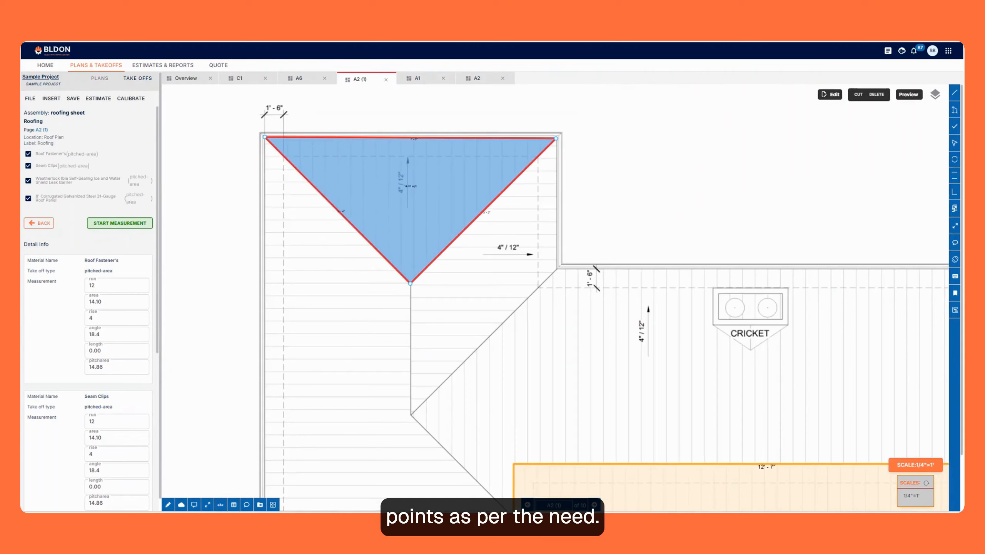
Move the Roofing take-off's upper-left vertex to the inner eave corner and add a control point at the lower ridge end.
left_click_drag(265, 137, 559, 268)
scroll(504, 376, "up", 3)
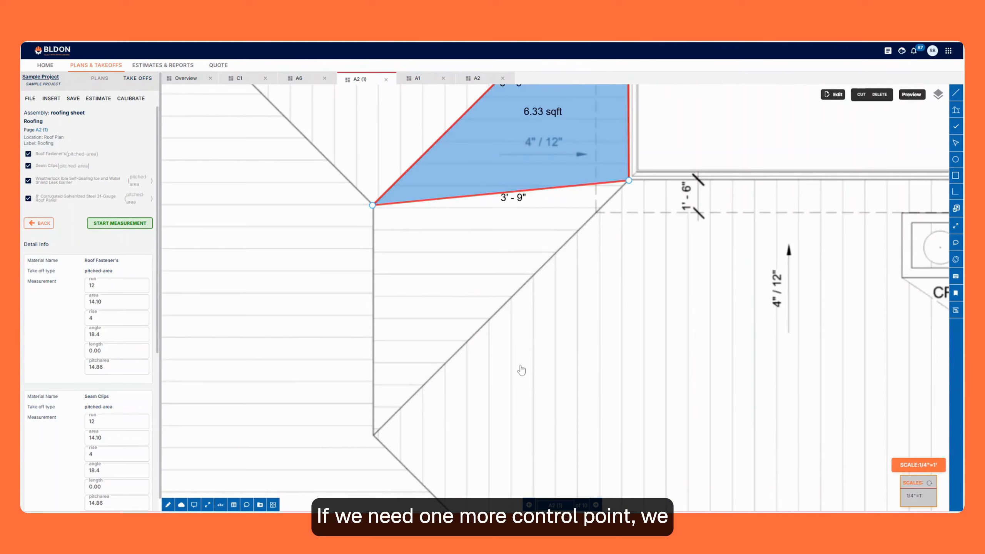
left_click(516, 191)
left_click_drag(517, 191, 374, 435)
scroll(296, 304, "down", 3)
scroll(382, 357, "up", 2)
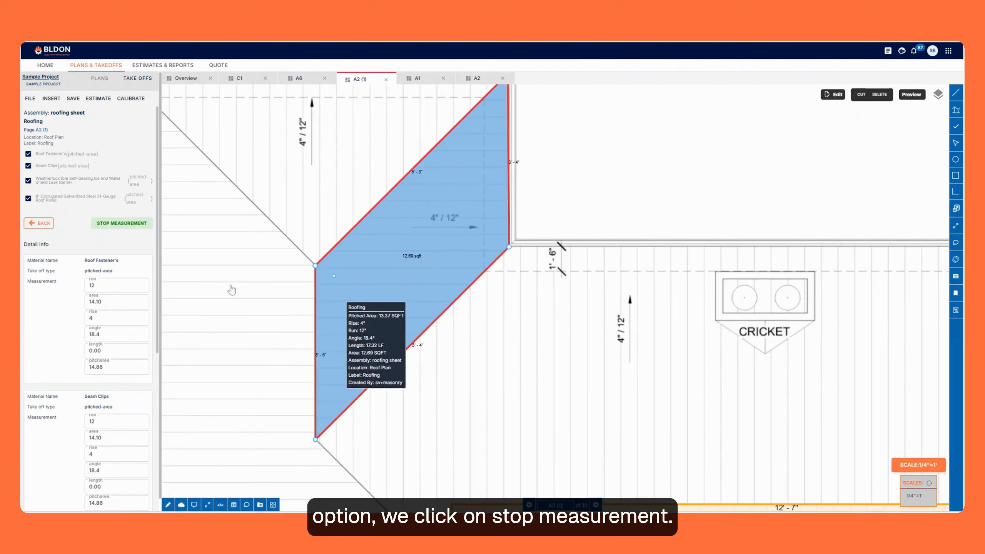
Stop the measurement, save the reshaped Roofing take-off, and return to the take-off list.
scroll(445, 269, "down", 1)
left_click(102, 225)
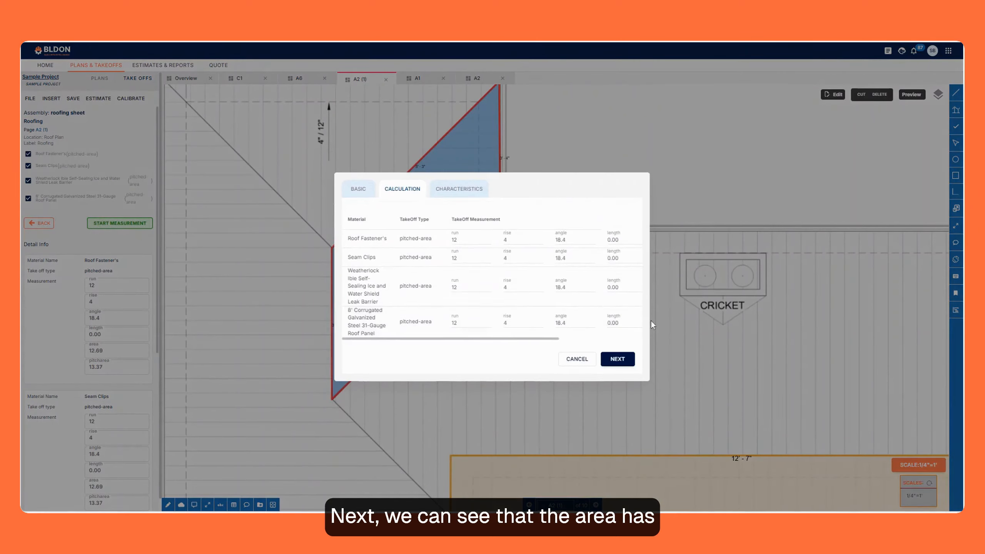
left_click(617, 360)
left_click(624, 298)
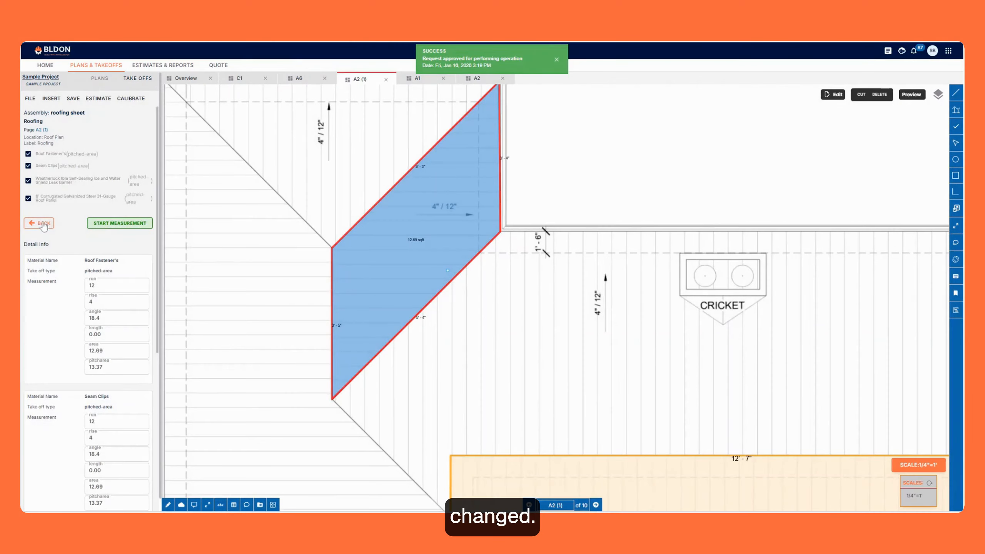
scroll(358, 246, "down", 5)
scroll(350, 309, "up", 6)
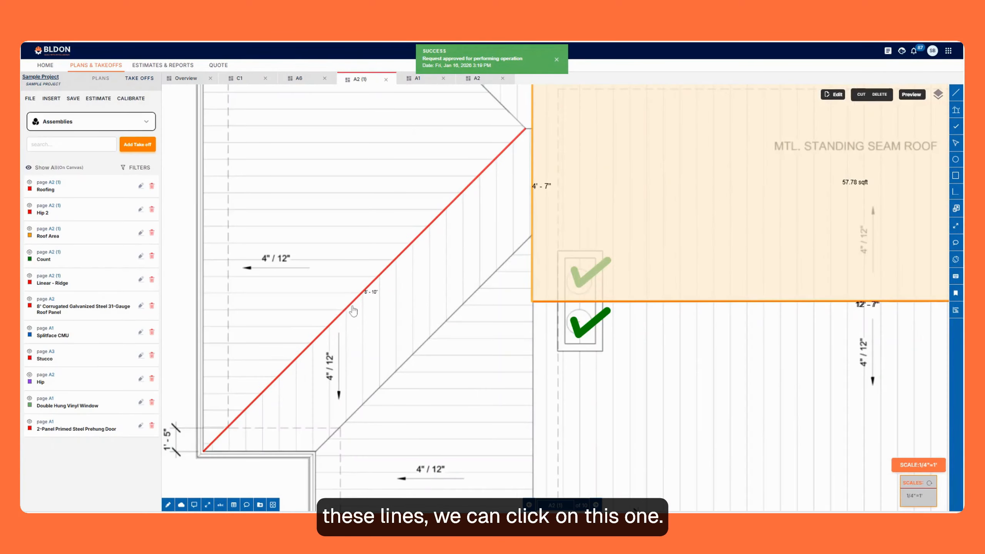
Move the Hip 2 line's lower endpoint to the lowest vertex of the Roofing area, stop the measurement and save the take-off.
left_click(350, 309)
mouse_move(479, 192)
left_mouse_down()
mouse_move(476, 279)
mouse_move(479, 192)
left_mouse_up()
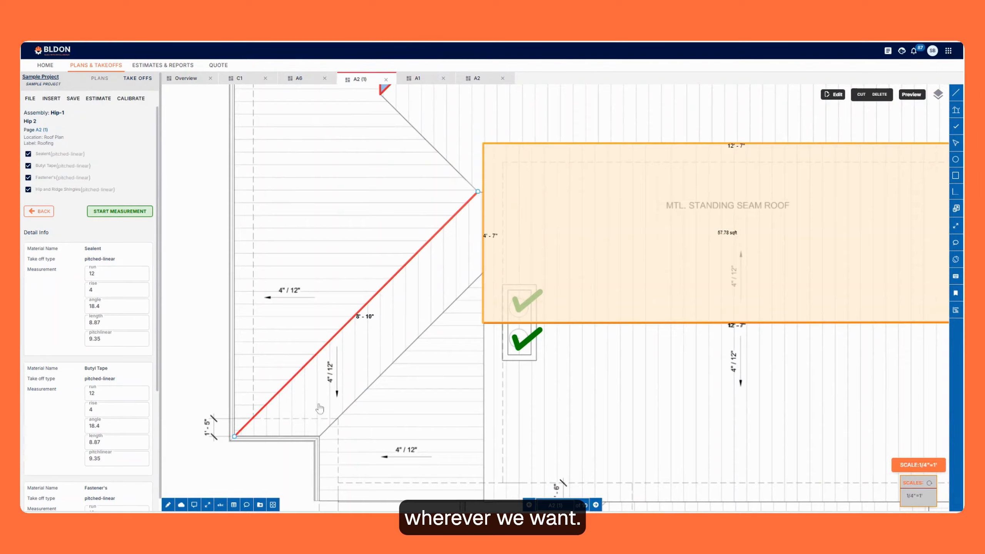
scroll(269, 418, "down", 1)
left_click_drag(256, 428, 365, 170)
left_click(131, 213)
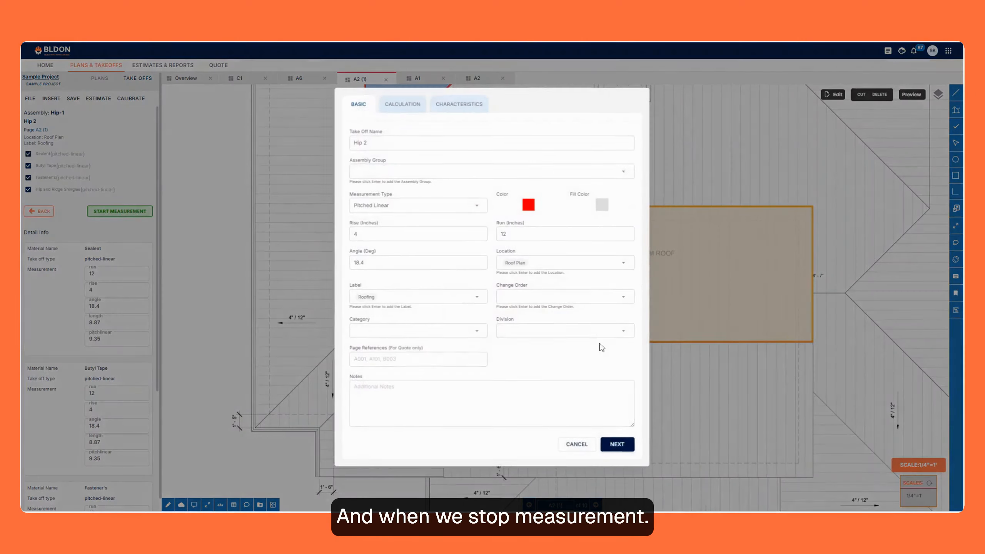
left_click(617, 447)
left_click(621, 298)
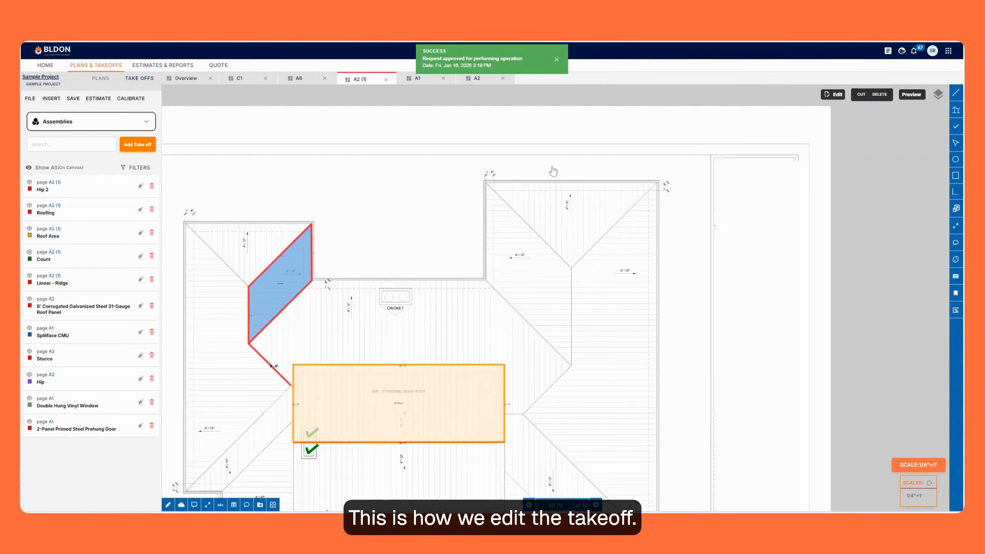
In the Roofing take-off, draw a three-point arc from one upper eave corner through the ridge point to the opposite corner.
left_click(72, 219)
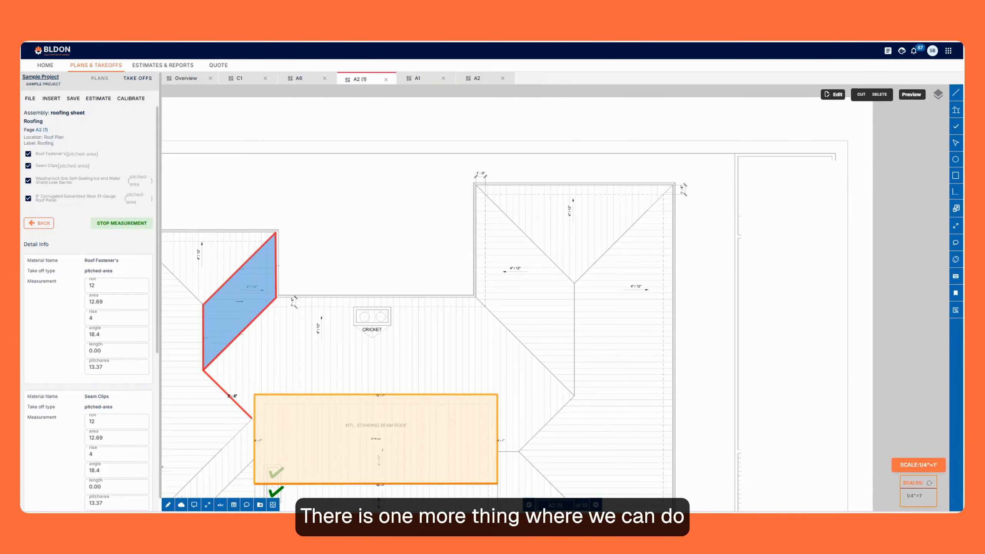
left_click(956, 94)
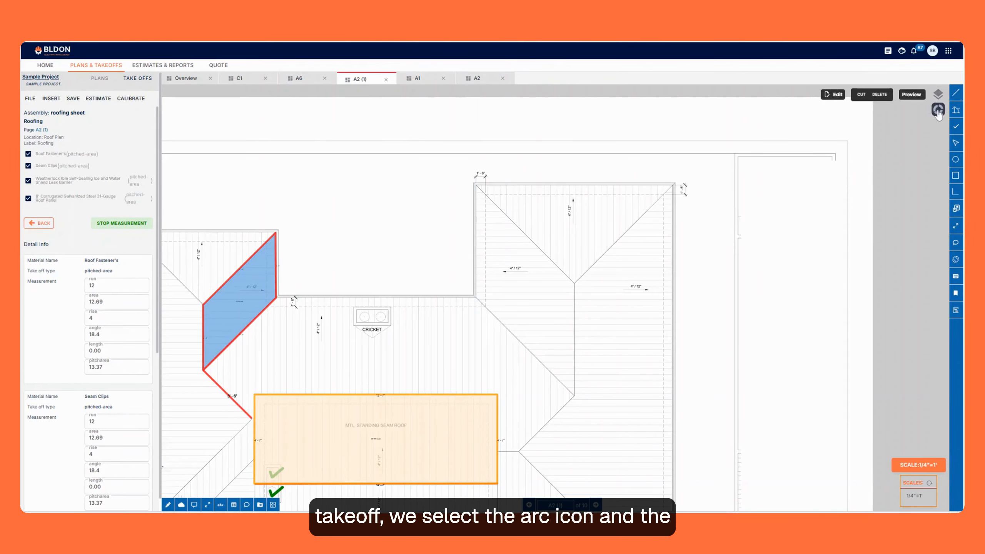
scroll(604, 196, "up", 3)
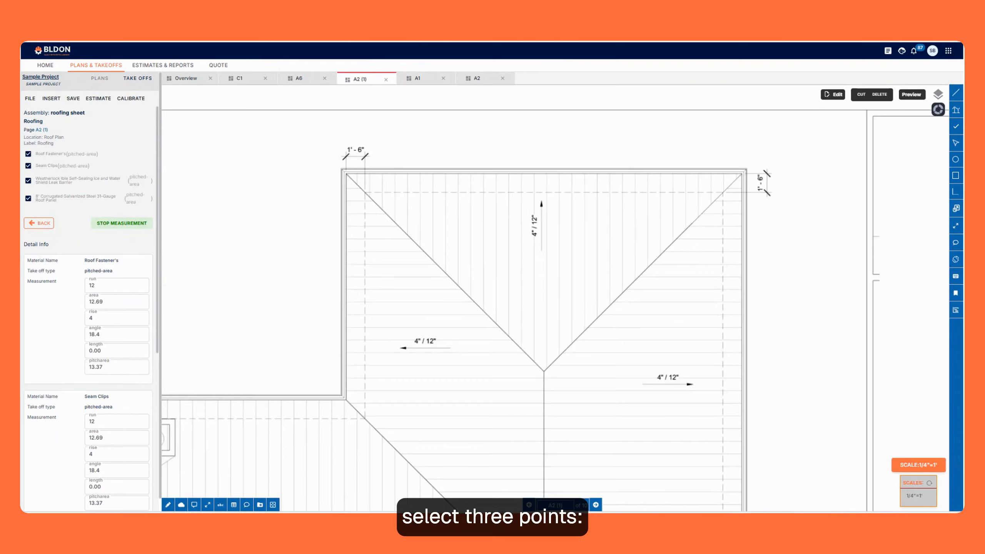
left_click(346, 173)
left_click(543, 370)
left_click(741, 174)
scroll(588, 266, "down", 2)
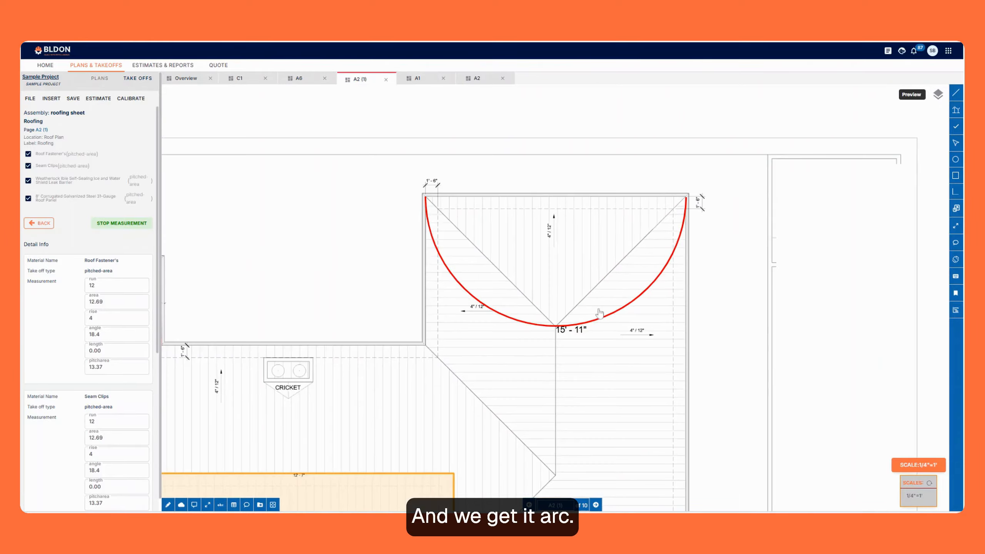
scroll(510, 231, "up", 2)
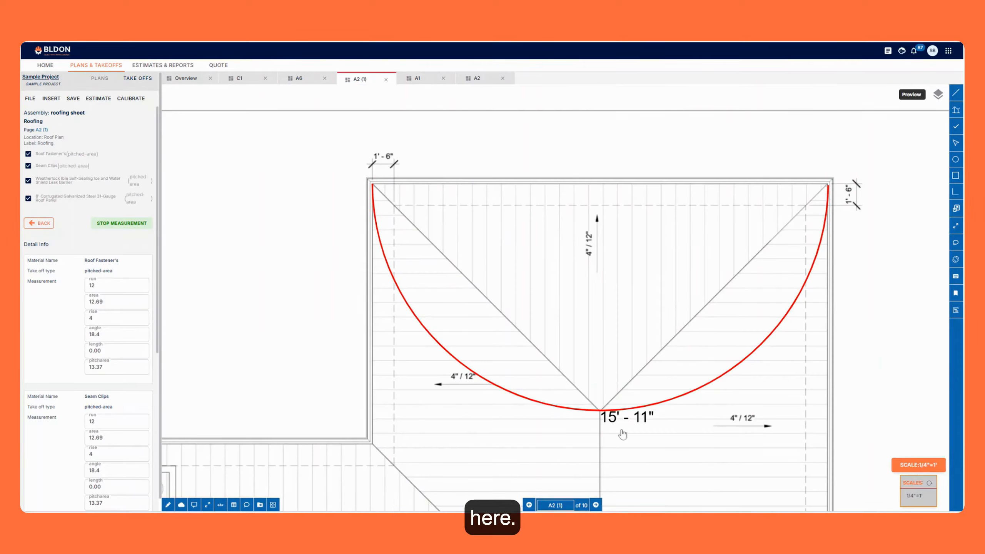
scroll(433, 220, "up", 2)
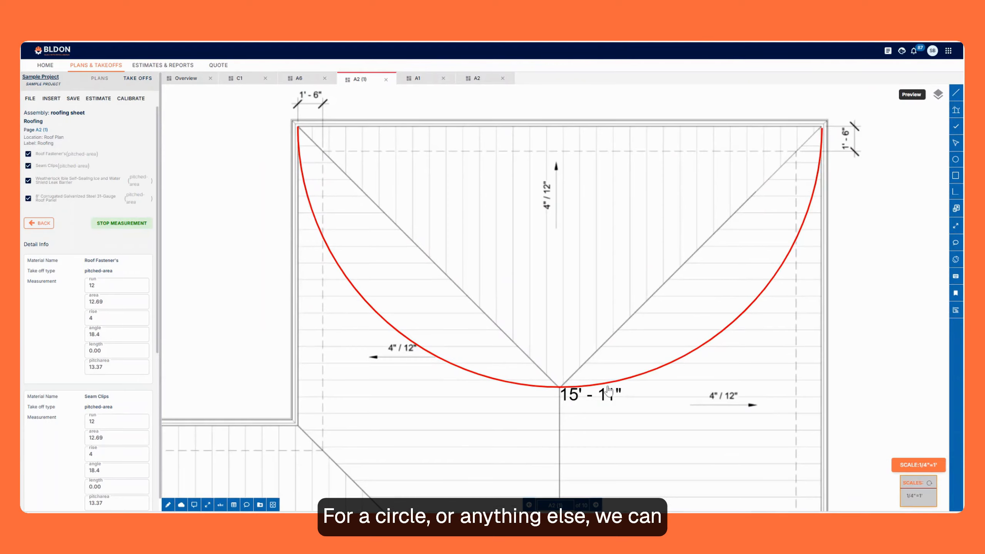
Select the Roofing arc and shift its middle control point slightly at the ridge point.
left_click(621, 384)
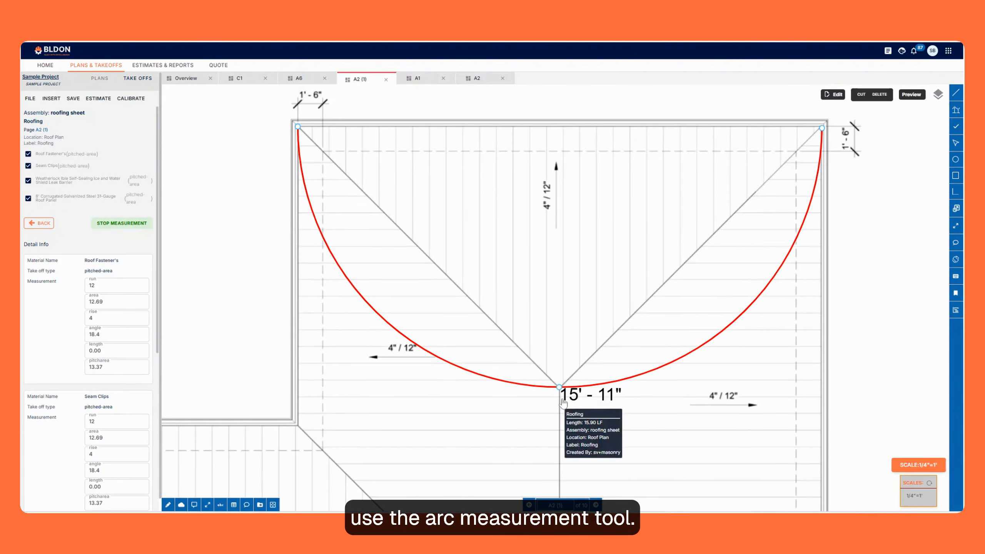
left_click_drag(559, 387, 562, 411)
scroll(543, 277, "down", 5)
left_click(544, 350)
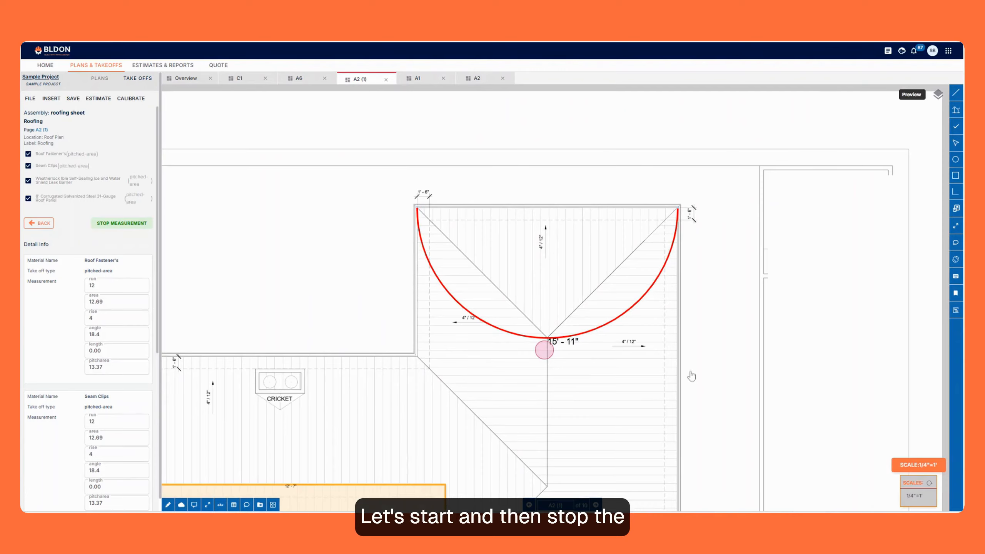
left_click(44, 226)
left_click(511, 322)
scroll(479, 223, "down", 3)
scroll(520, 296, "up", 3)
scroll(541, 355, "down", 4)
scroll(271, 365, "up", 4)
scroll(342, 249, "down", 4)
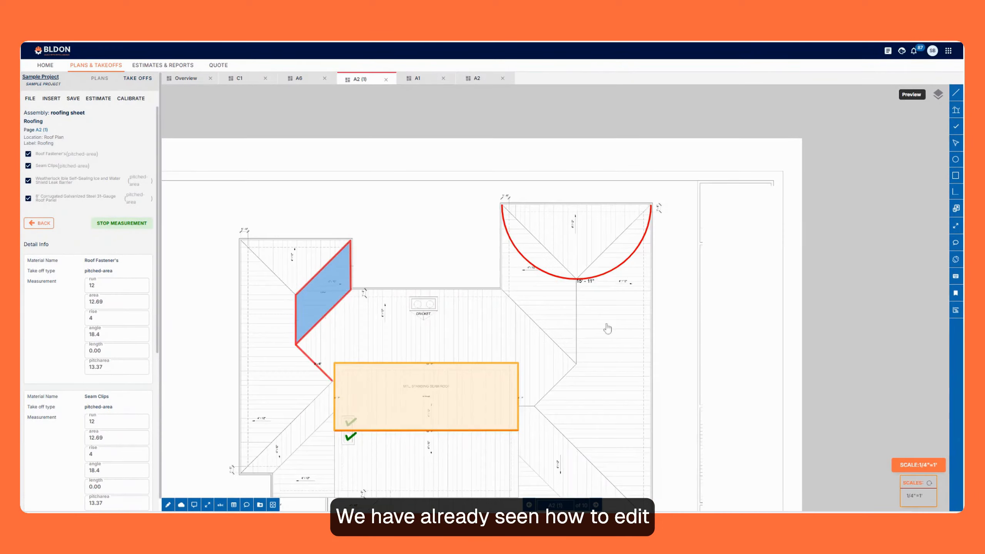
scroll(590, 317, "up", 3)
scroll(539, 303, "down", 3)
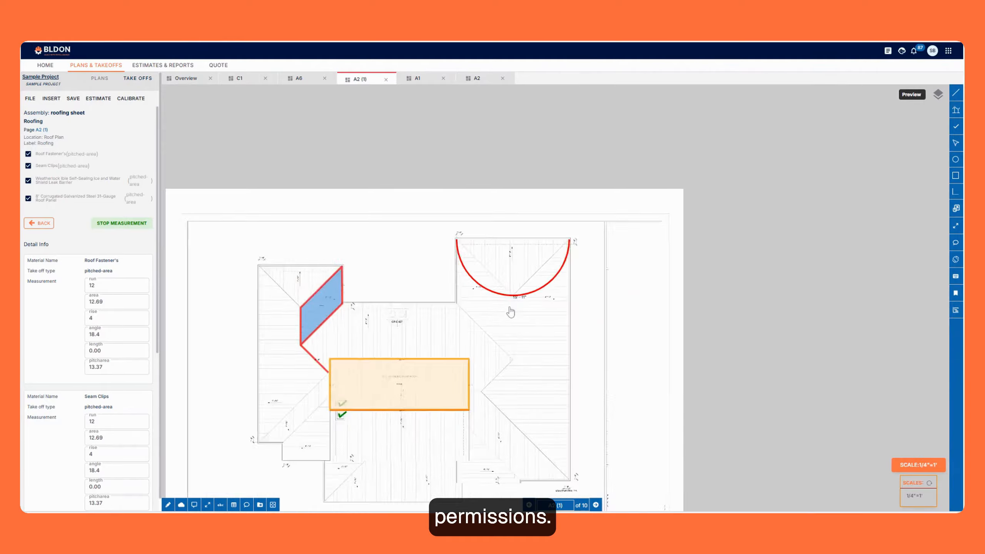
scroll(511, 310, "up", 3)
scroll(582, 208, "up", 3)
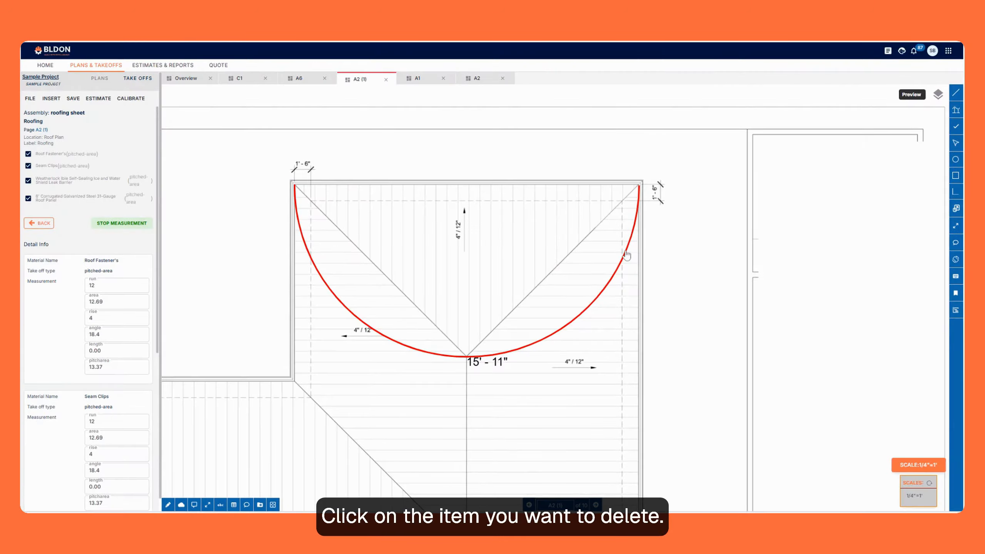
Stop the measurement, save the Roofing take-off with its arc, and return to the take-off list.
scroll(539, 294, "down", 1)
left_click(437, 302)
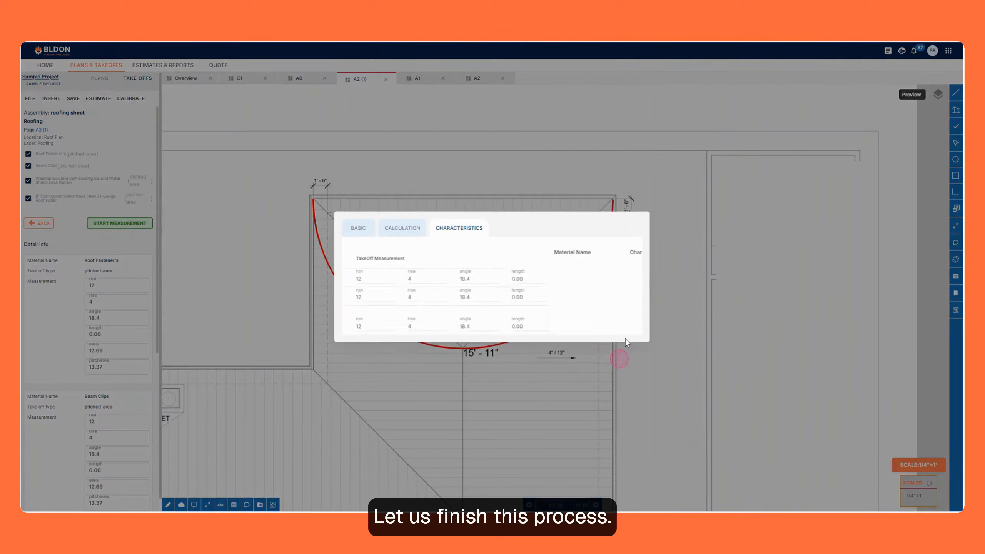
left_click(620, 300)
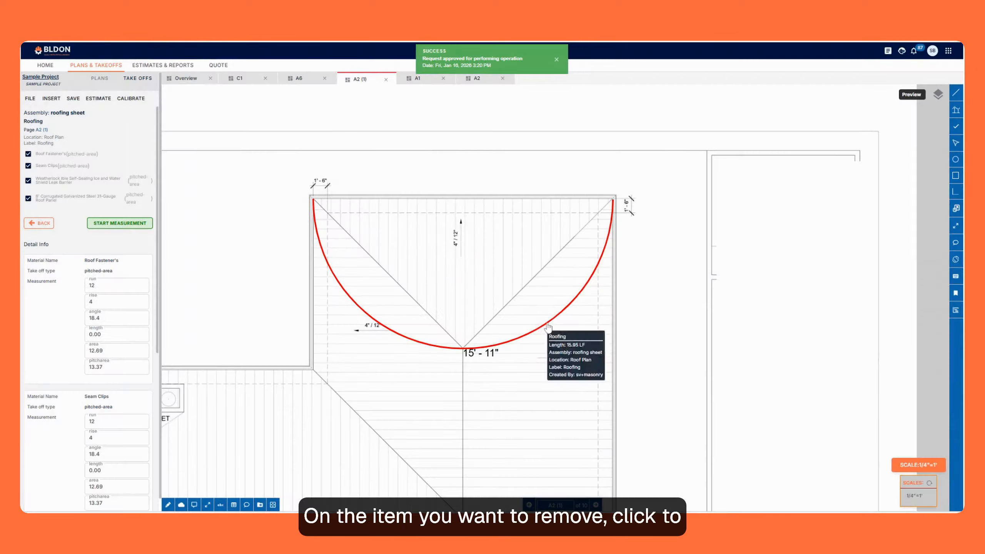
scroll(457, 350, "up", 2)
left_click(39, 223)
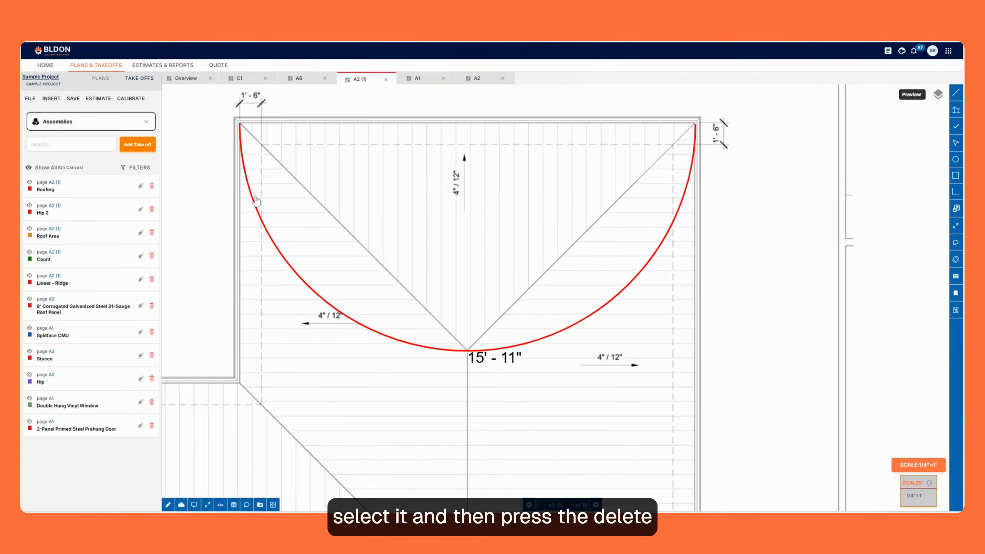
Delete the Roofing arc from the plan and return to the take-off list.
left_click(253, 199)
key("Delete")
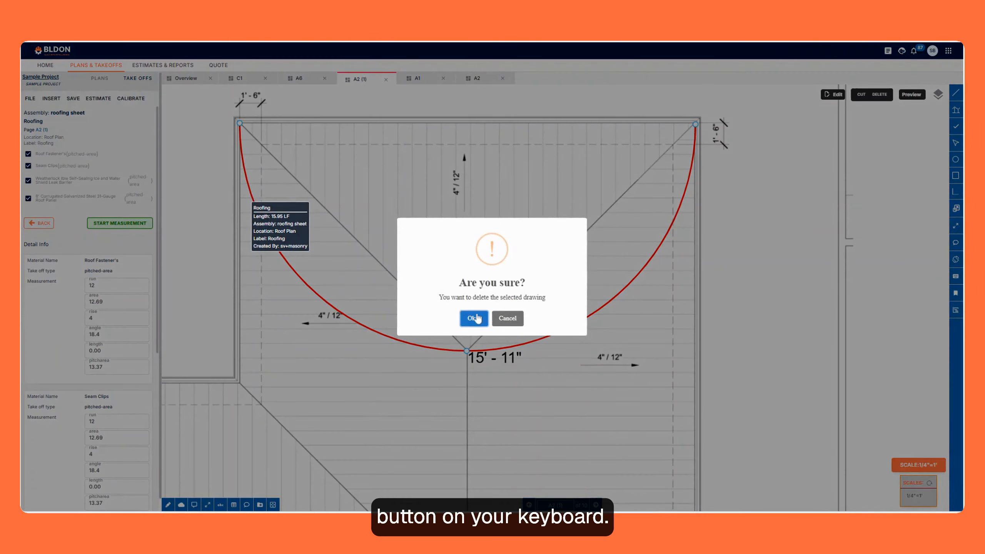
left_click(471, 319)
left_click(39, 224)
scroll(594, 197, "down", 4)
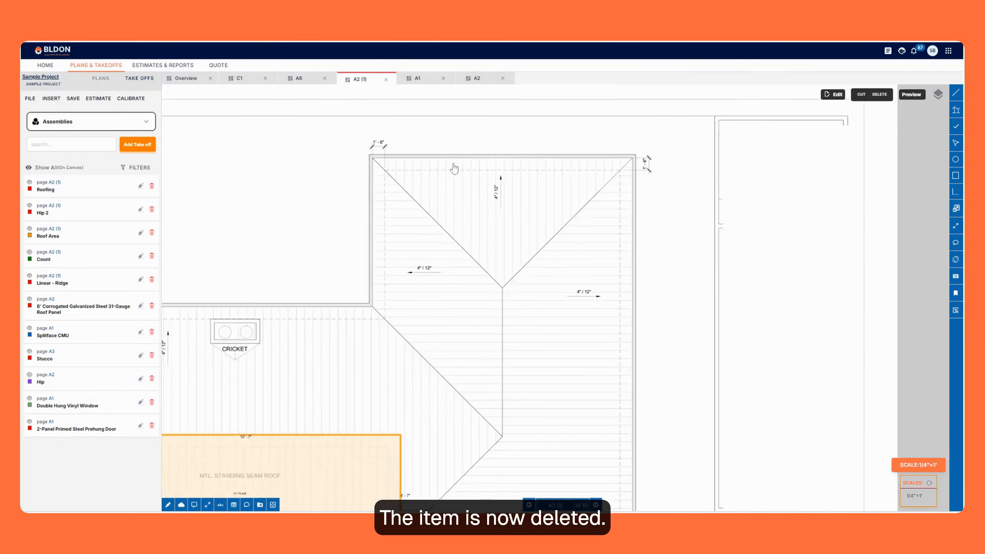
scroll(543, 264, "up", 4)
scroll(402, 261, "down", 4)
scroll(401, 260, "up", 4)
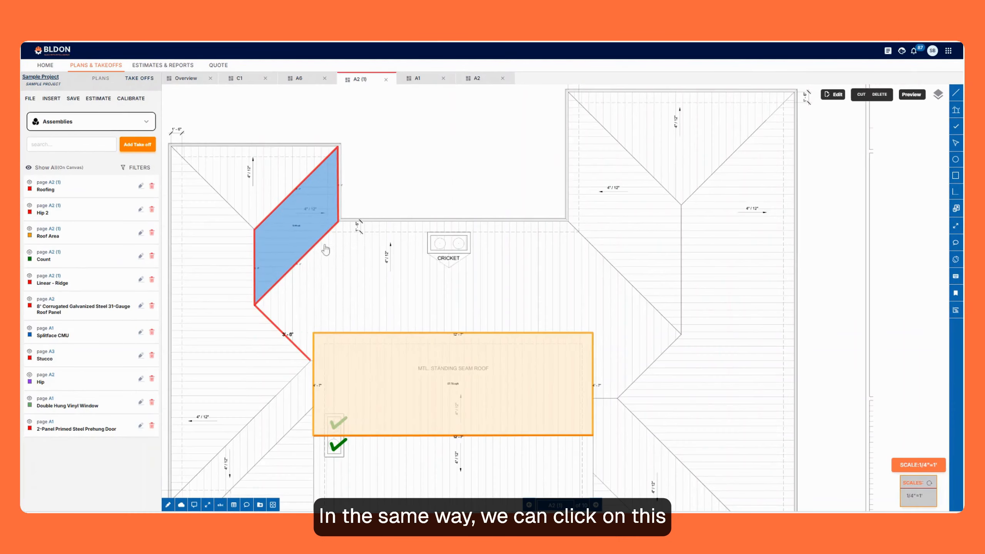
left_click(304, 238)
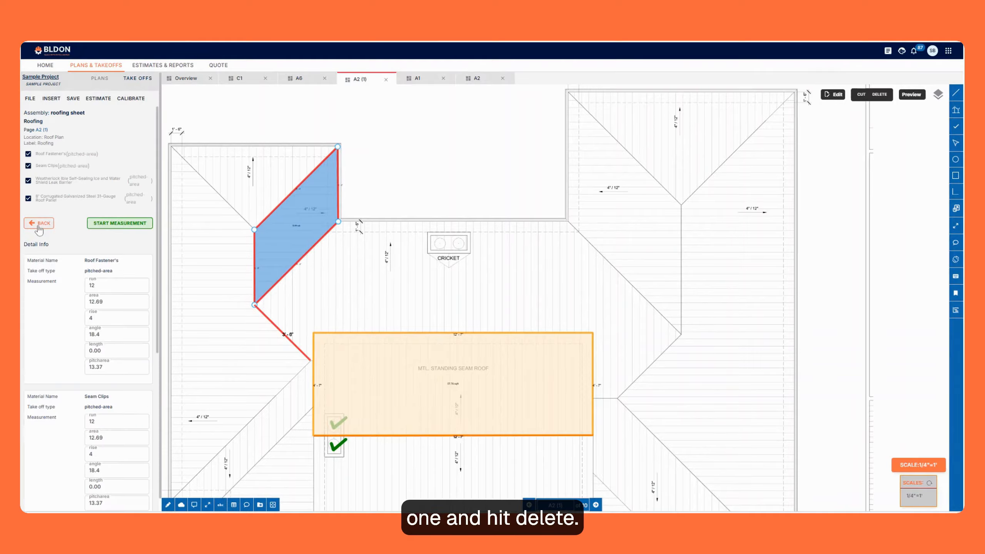
left_click(38, 225)
scroll(416, 233, "down", 5)
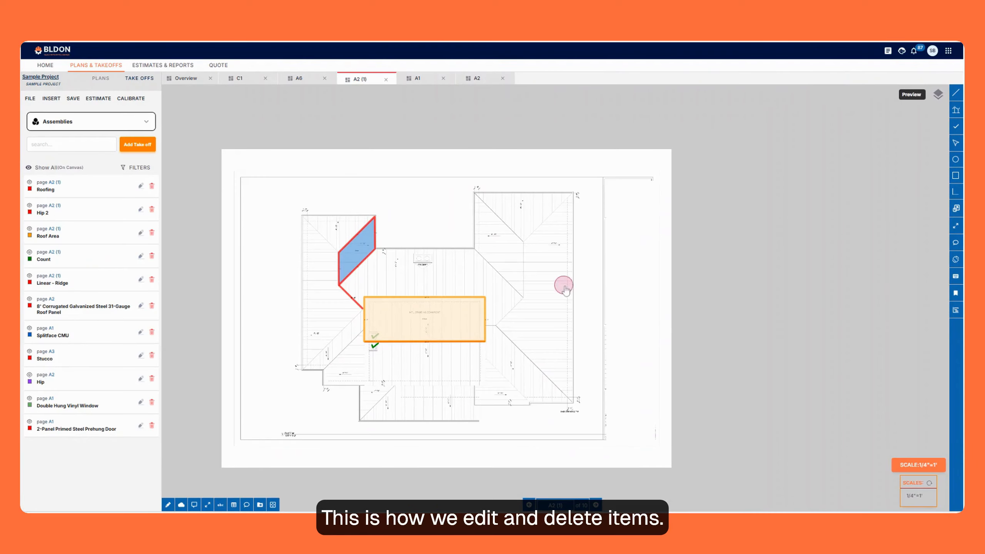
scroll(562, 272, "down", 5)
scroll(551, 278, "up", 8)
scroll(543, 279, "down", 2)
scroll(501, 271, "up", 3)
scroll(523, 261, "down", 3)
scroll(487, 283, "up", 3)
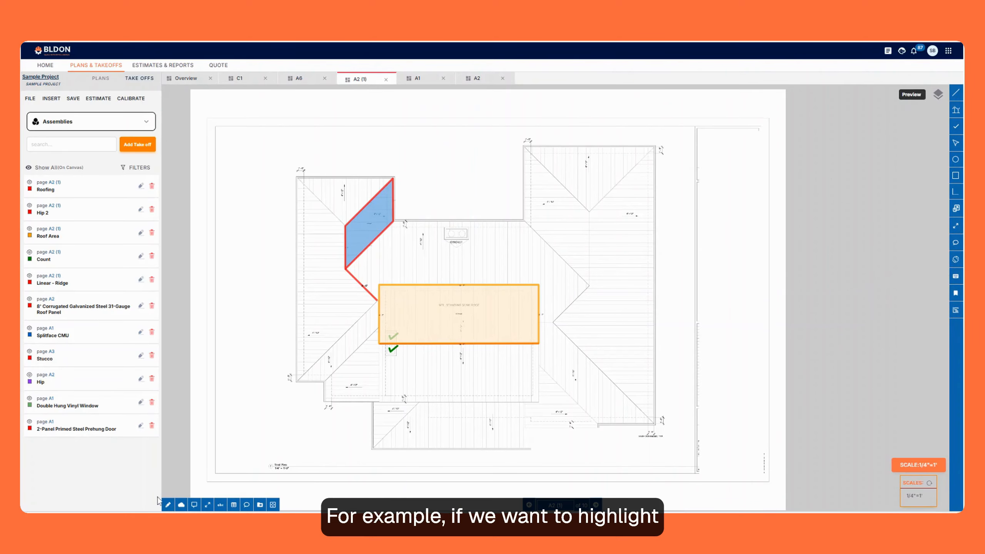
Highlight the 4"/12" pitch label and its arrow in the triangular roof section with the Highlight tool, and exit the tool.
scroll(466, 259, "up", 3)
left_click_drag(553, 187, 462, 324)
scroll(516, 218, "up", 3)
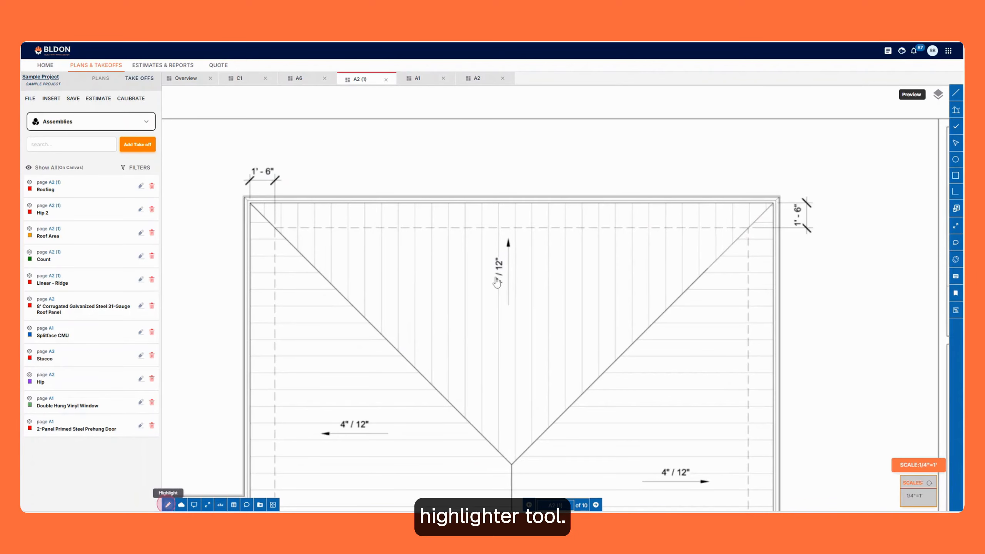
left_click_drag(532, 317, 482, 246)
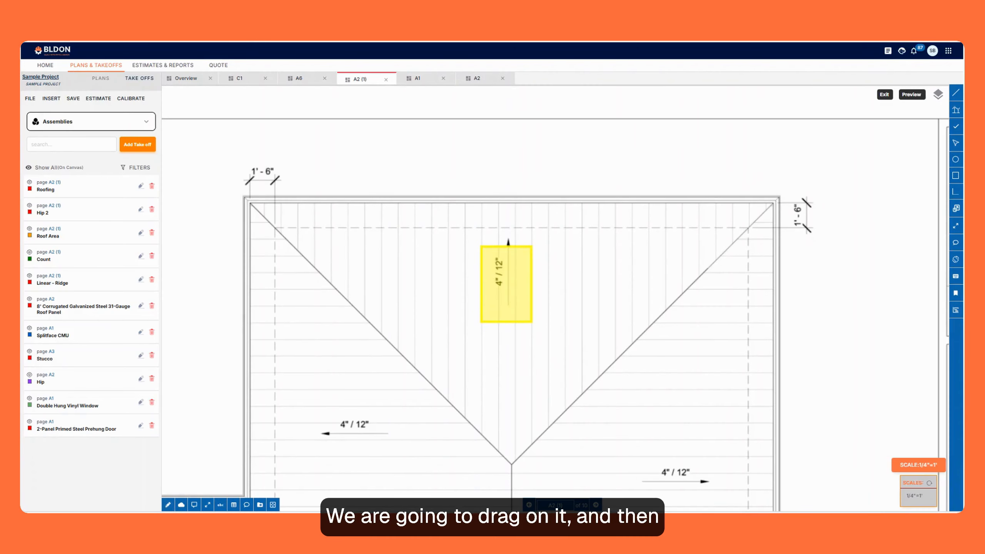
key("Escape")
scroll(451, 258, "down", 3)
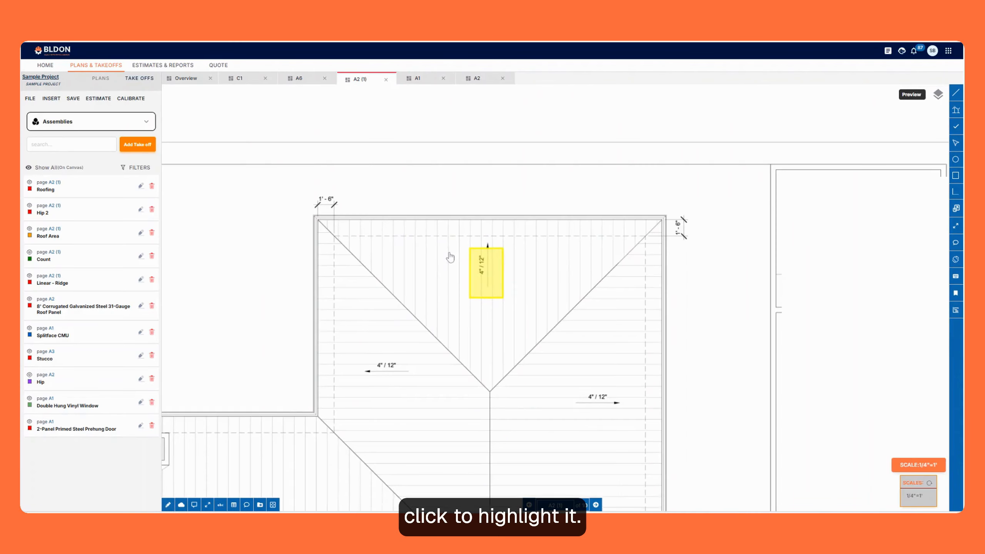
Draw a revision cloud around the metal standing seam roof area using the Cloud tool.
scroll(442, 280, "up", 4)
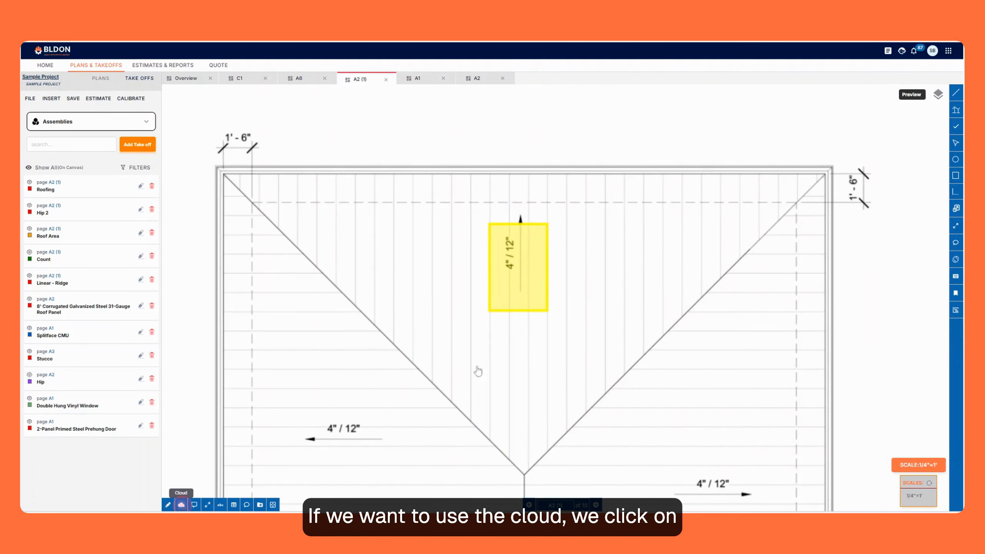
scroll(341, 258, "down", 6)
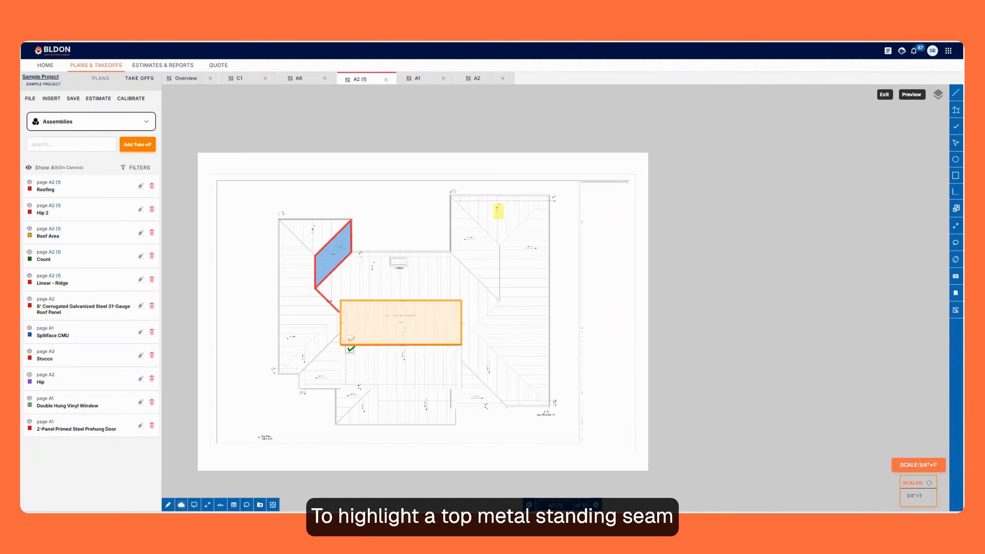
scroll(341, 258, "up", 6)
scroll(401, 210, "down", 4)
scroll(411, 257, "up", 3)
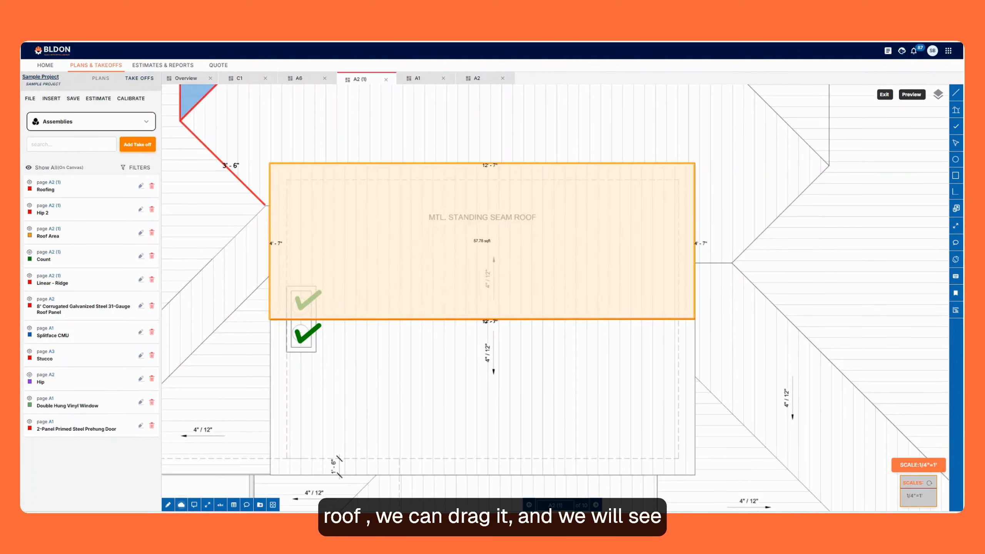
left_click_drag(253, 139, 718, 484)
Place a blank yellow callout above the eave line, with its tail pointing toward the cricket.
scroll(417, 281, "down", 3)
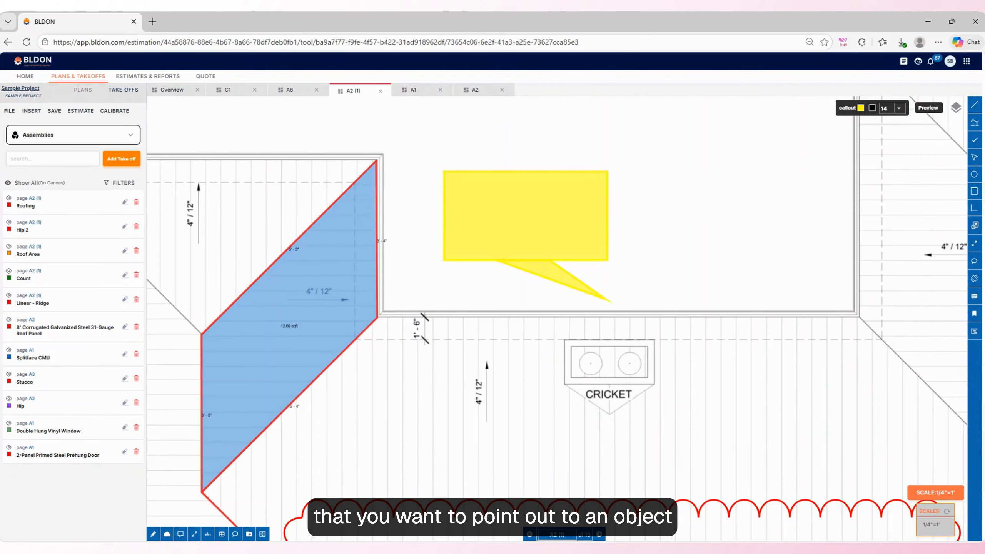
left_click(424, 194)
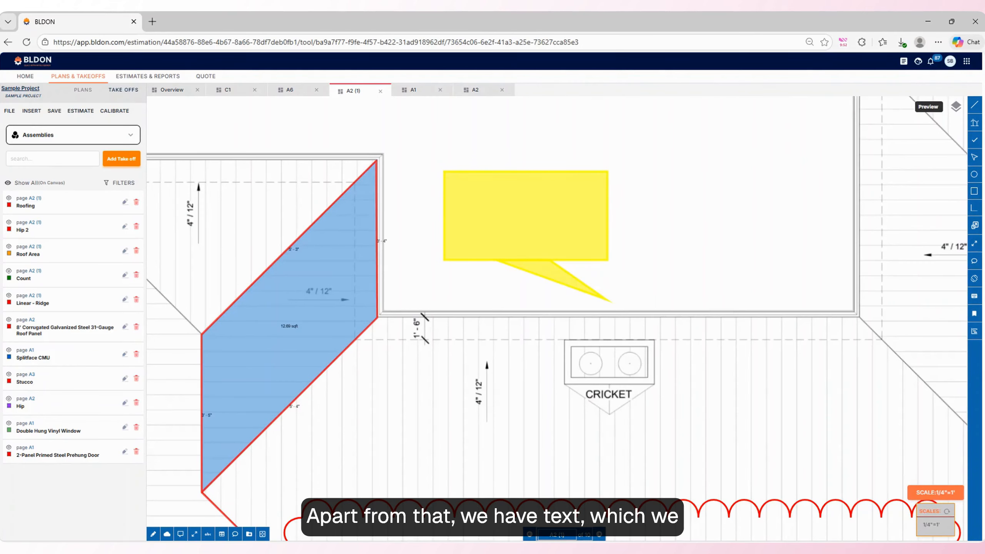
Add the text note "Metal standing roof" below the 4"/12" pitch label beside the ridge.
scroll(423, 194, "down", 5)
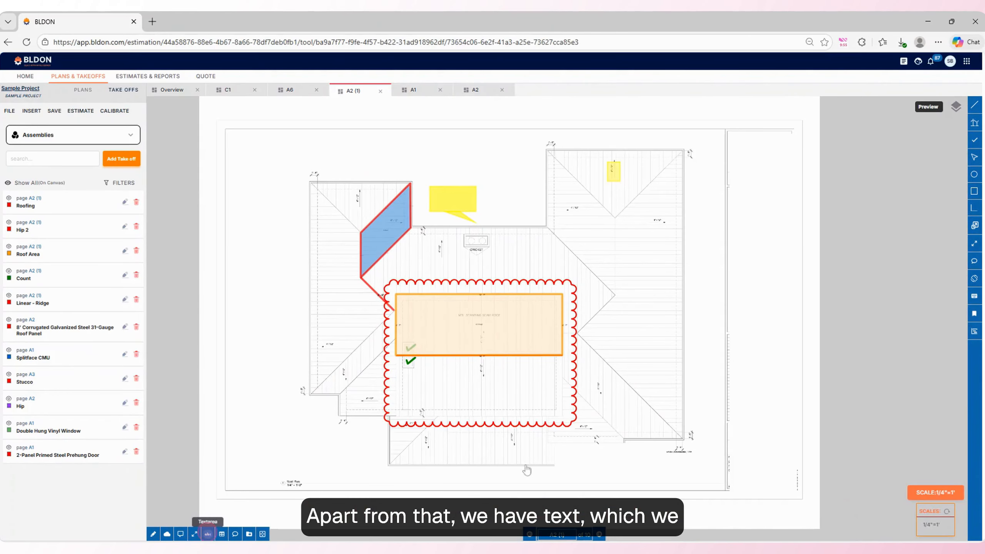
scroll(621, 233, "up", 5)
left_click(710, 285)
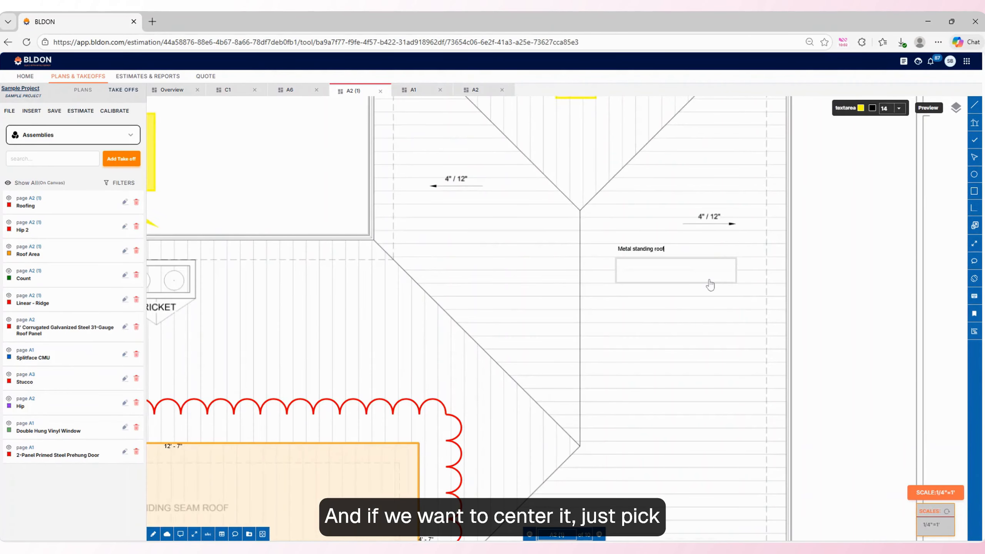
Center the roof plan page in the view and open the project's plans overview.
left_click(262, 534)
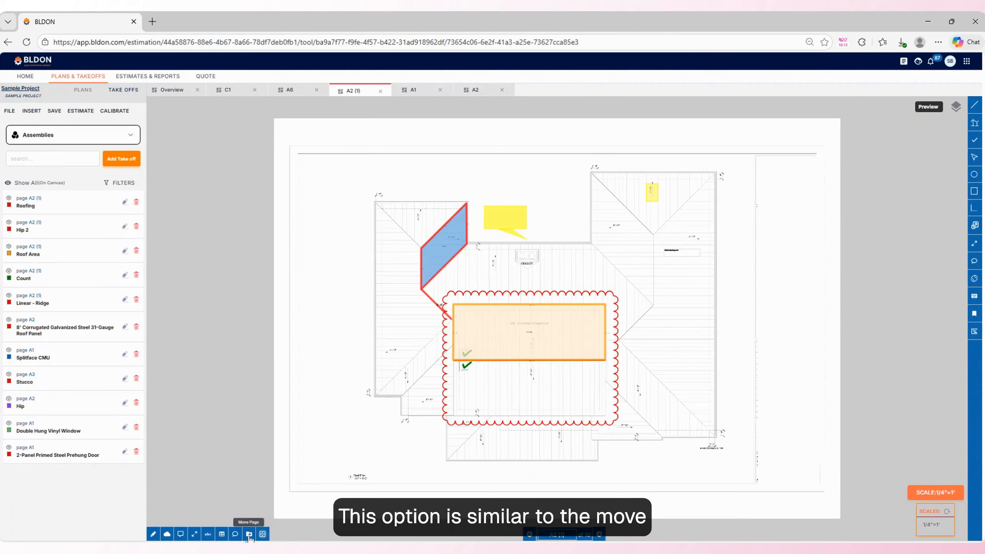
left_click(82, 90)
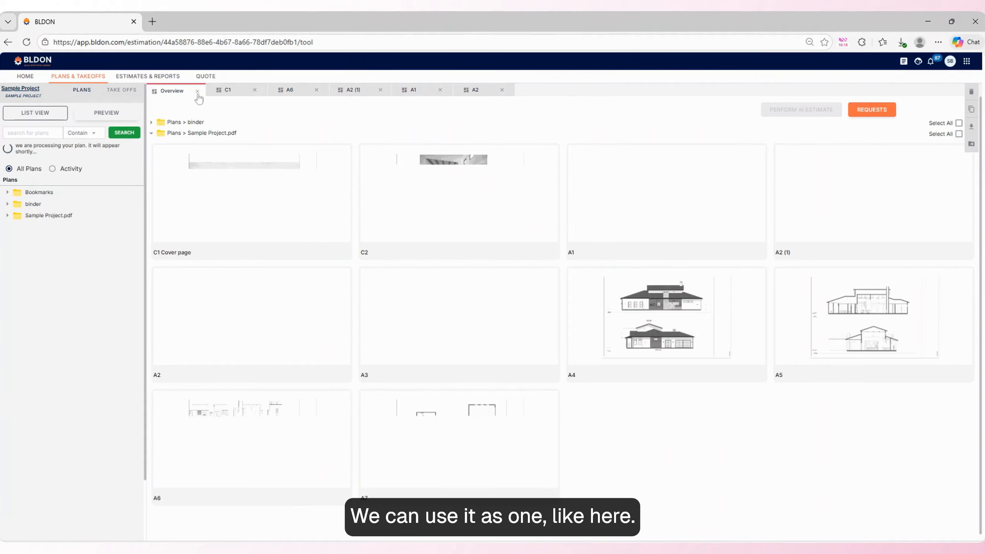
Try to move plan pages from the overview without selecting any, and dismiss the notice.
left_click(971, 145)
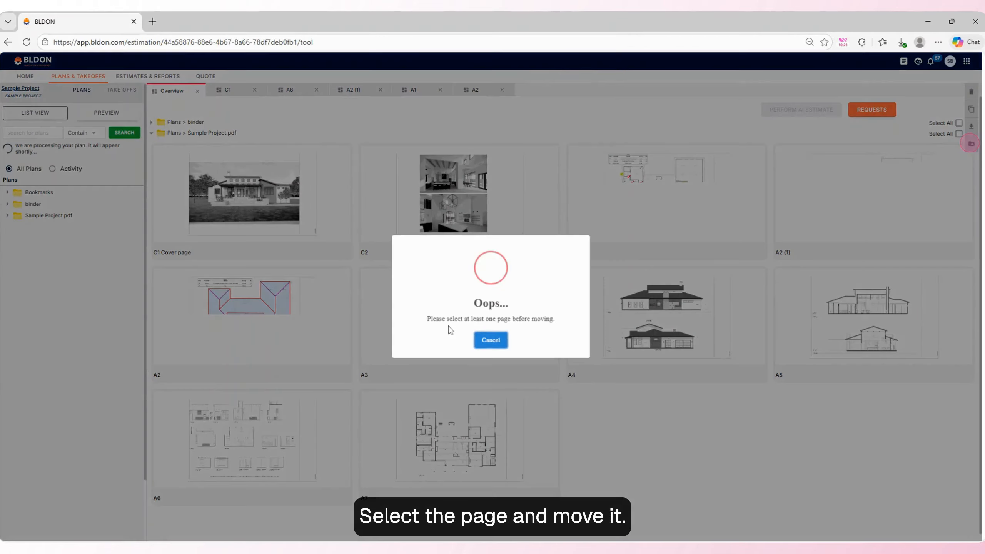
left_click(480, 336)
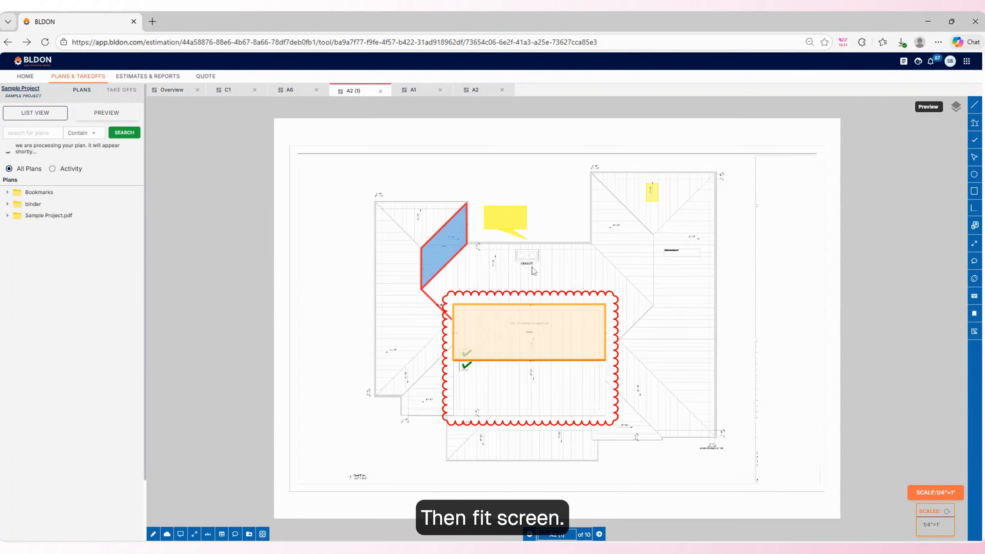
Draw a distance measurement along the 1'-6" overhang dimension beside the upper-right corner of the roof plan's right wing.
scroll(425, 322, "down", 2)
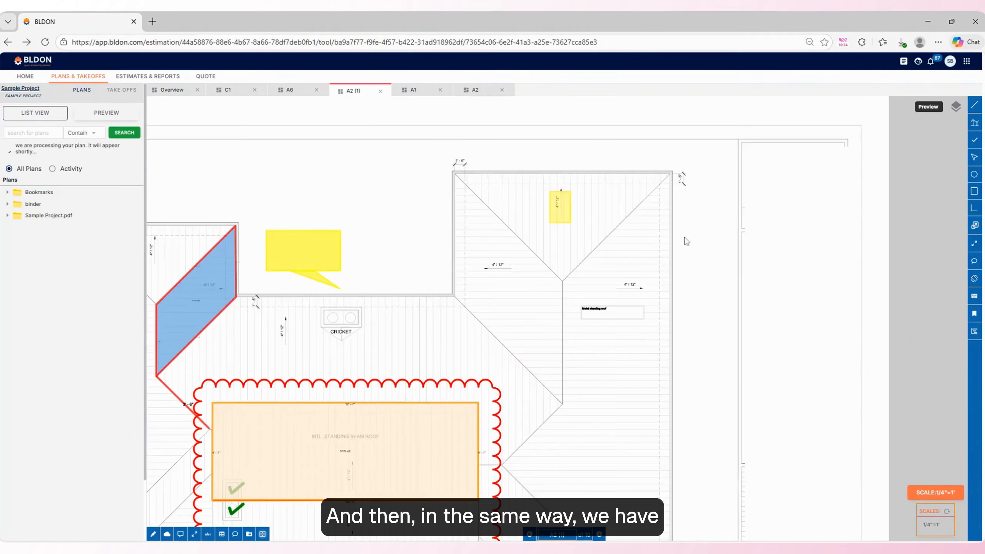
scroll(737, 214, "up", 3)
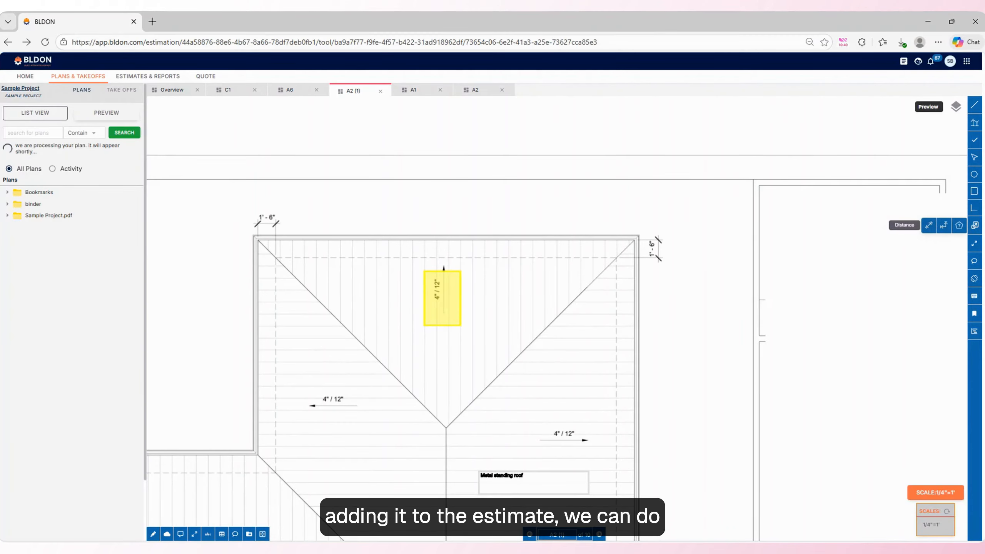
scroll(650, 242, "up", 5)
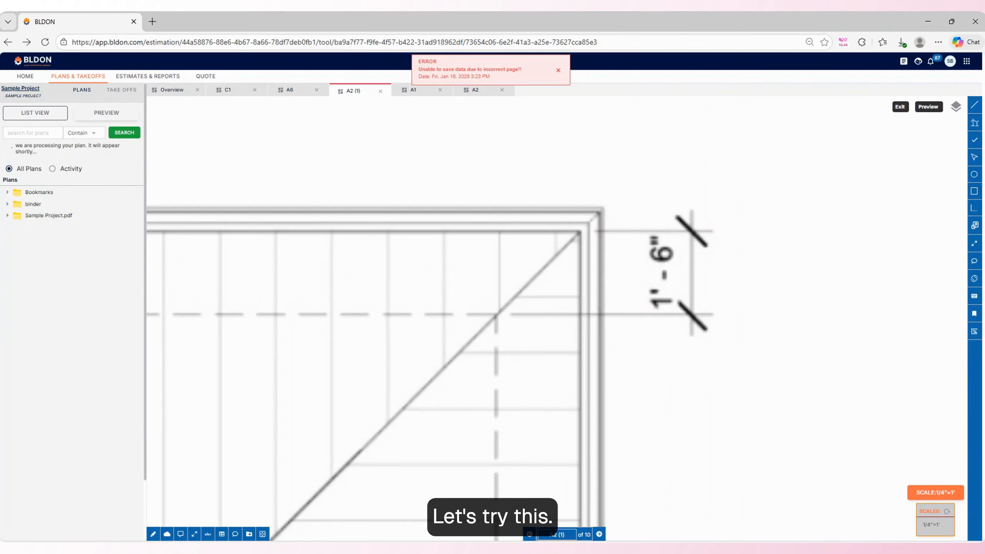
left_click_drag(690, 230, 695, 317)
Draw an open three-segment length measurement across the diagonal hip line to the right of the highlighted 4"/12" pitch label.
scroll(694, 317, "down", 2)
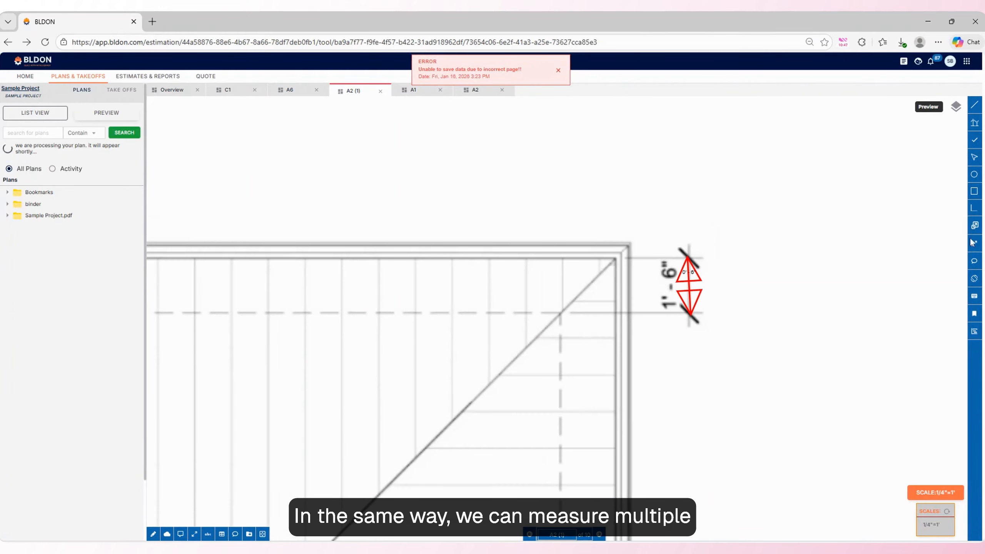
mouse_move(976, 227)
left_click(945, 227)
scroll(735, 165, "down", 1)
scroll(729, 167, "down", 2)
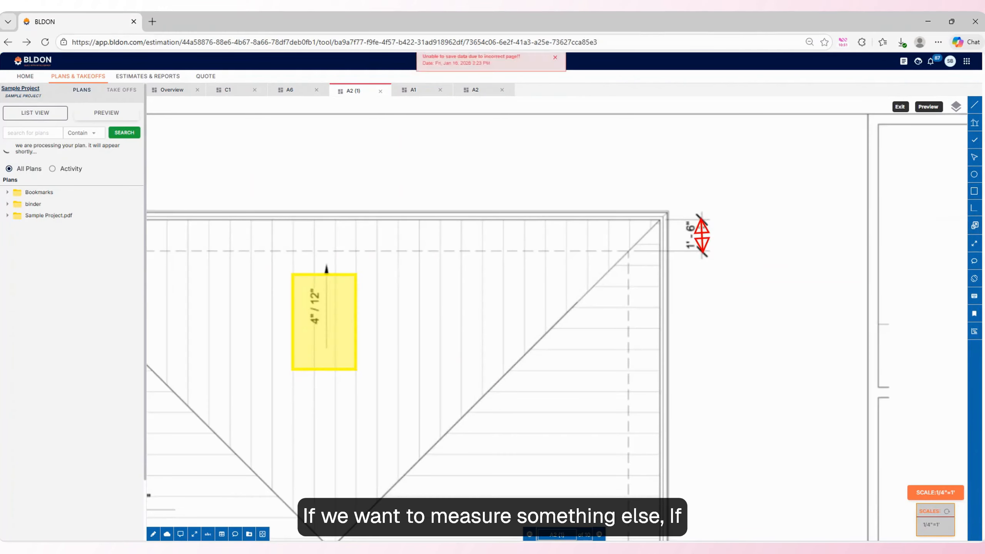
scroll(533, 235, "down", 5)
scroll(465, 381, "up", 4)
left_click(477, 381)
left_click(643, 256)
left_click(579, 161)
left_click(462, 253)
double_click(462, 254)
scroll(555, 230, "down", 5)
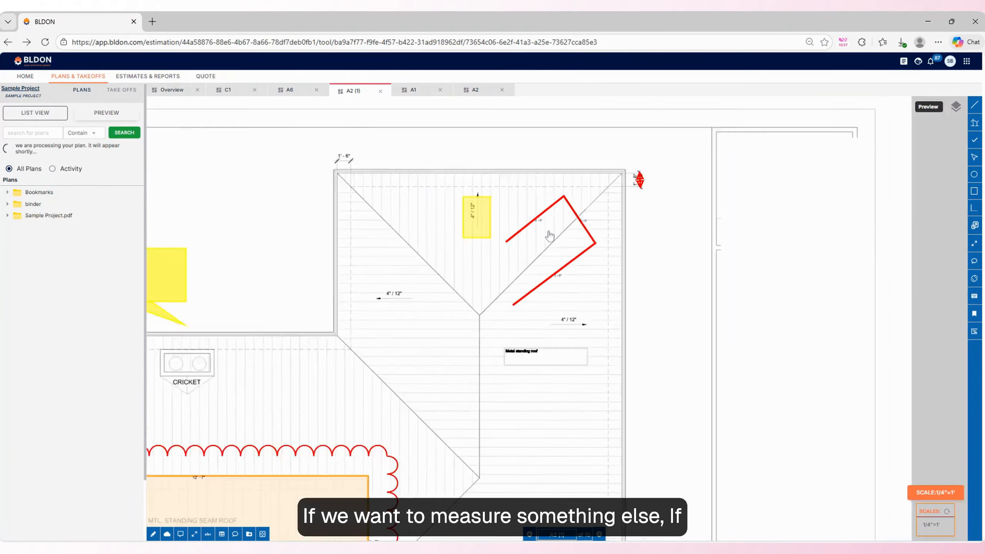
Measure the area of the triangular roof plane around the highlighted 4"/12" pitch label, tracing its three corners.
scroll(554, 230, "up", 4)
left_click(959, 227)
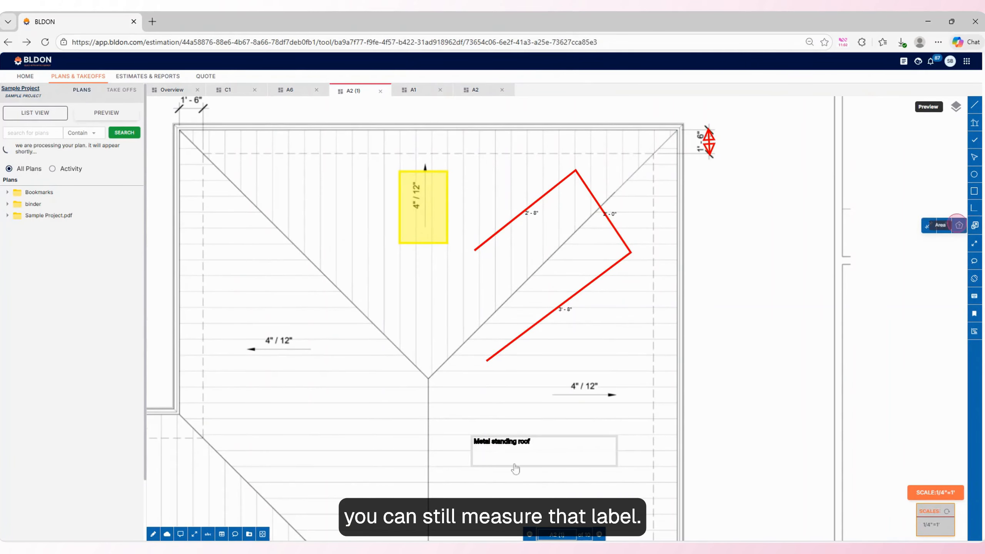
left_click(180, 131)
left_click(678, 131)
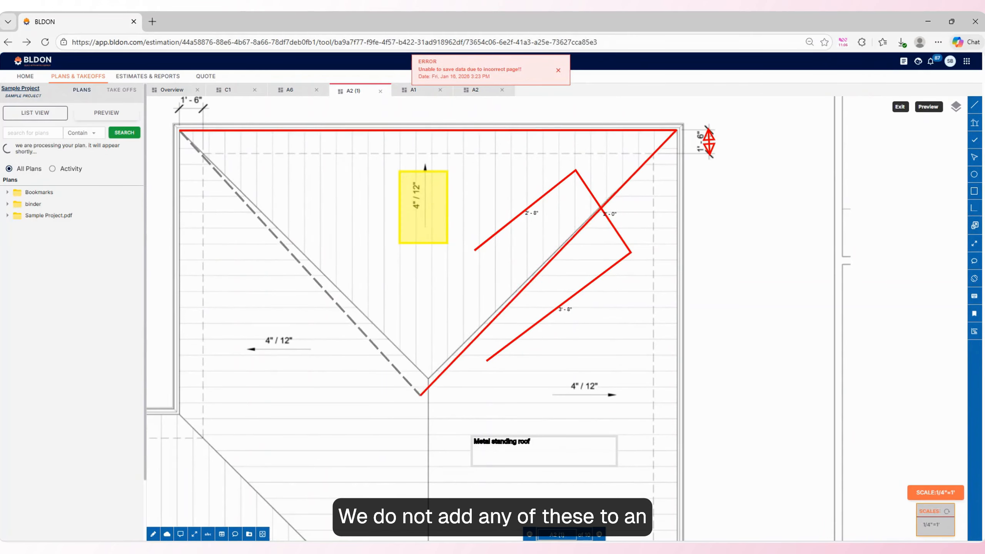
double_click(428, 379)
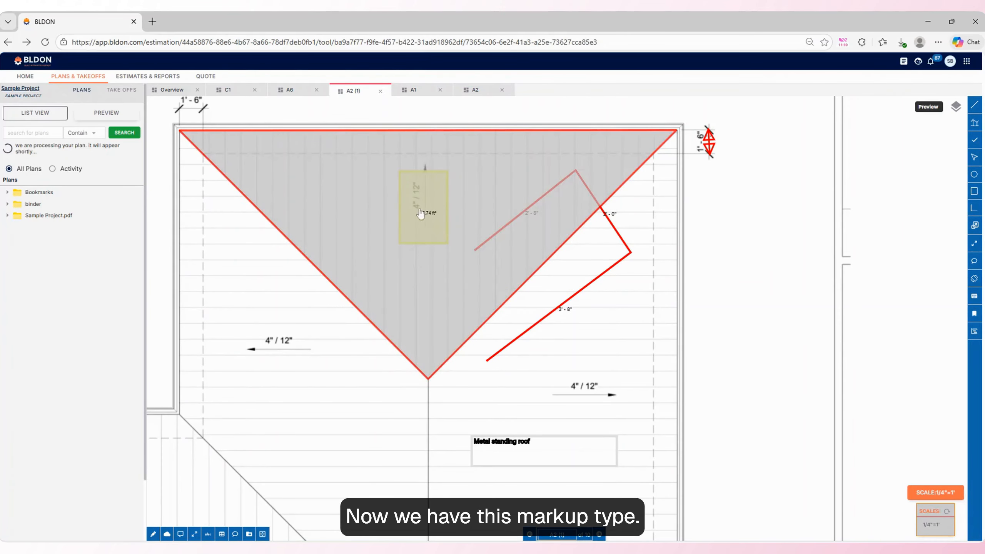
left_click(974, 245)
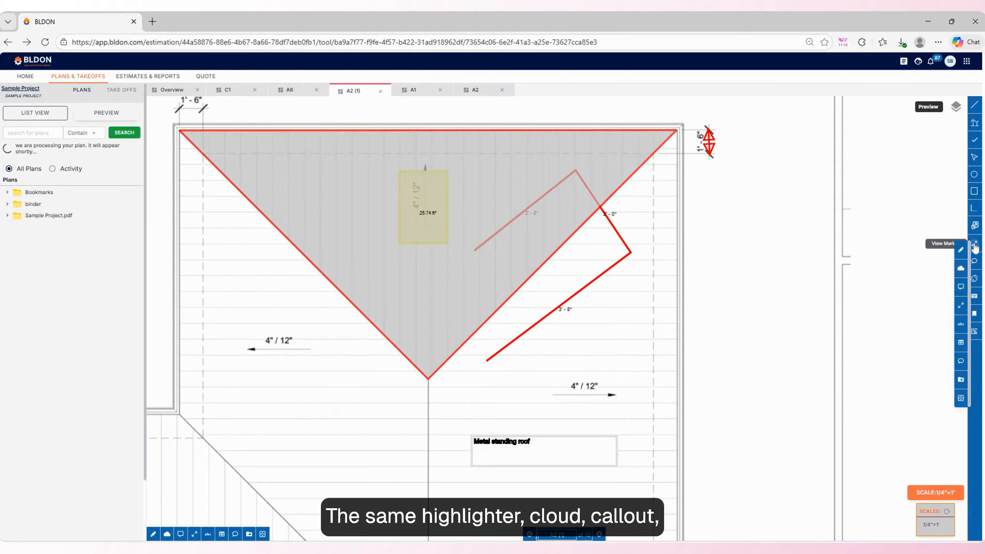
left_click(911, 383)
Rotate the roof plan page through a full turn back to landscape and fit it to the screen.
left_click(975, 279)
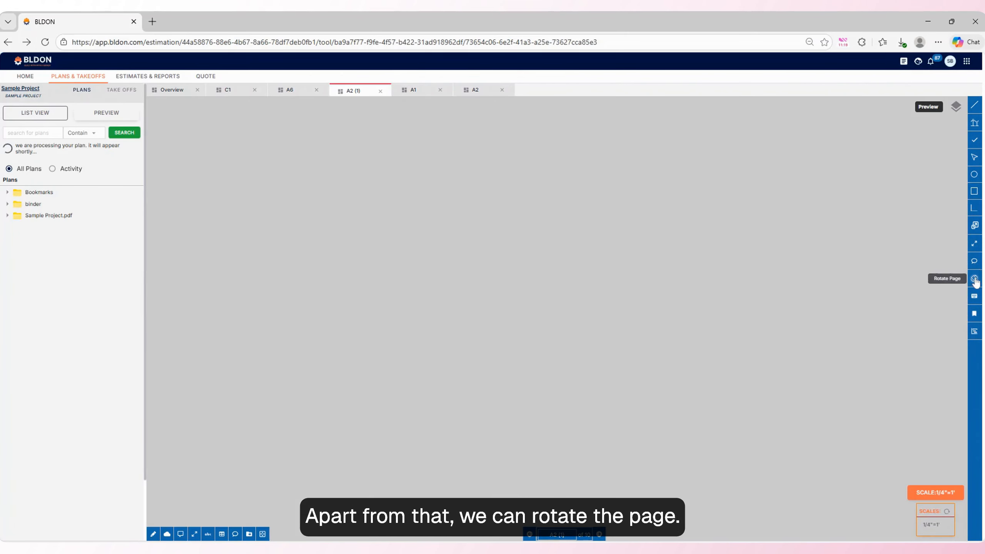
scroll(648, 326, "down", 15)
left_click_drag(587, 406, 589, 349)
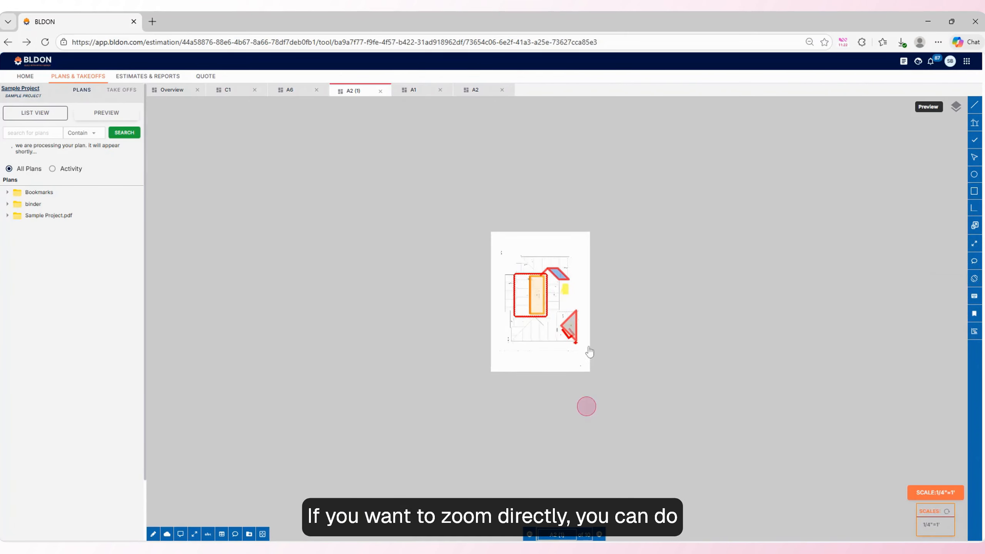
scroll(552, 244, "up", 5)
scroll(568, 323, "up", 3)
scroll(596, 261, "down", 3)
left_click(975, 279)
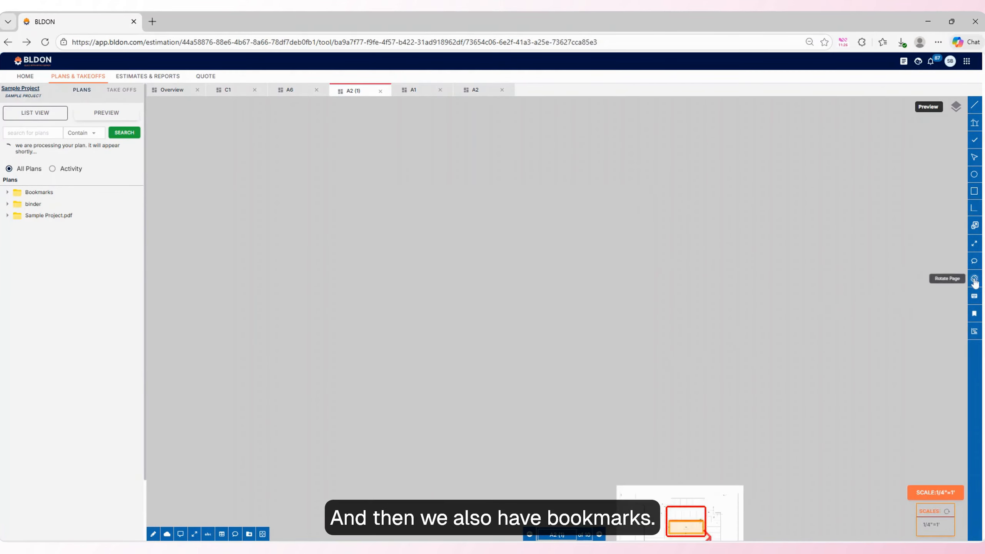
left_click(263, 535)
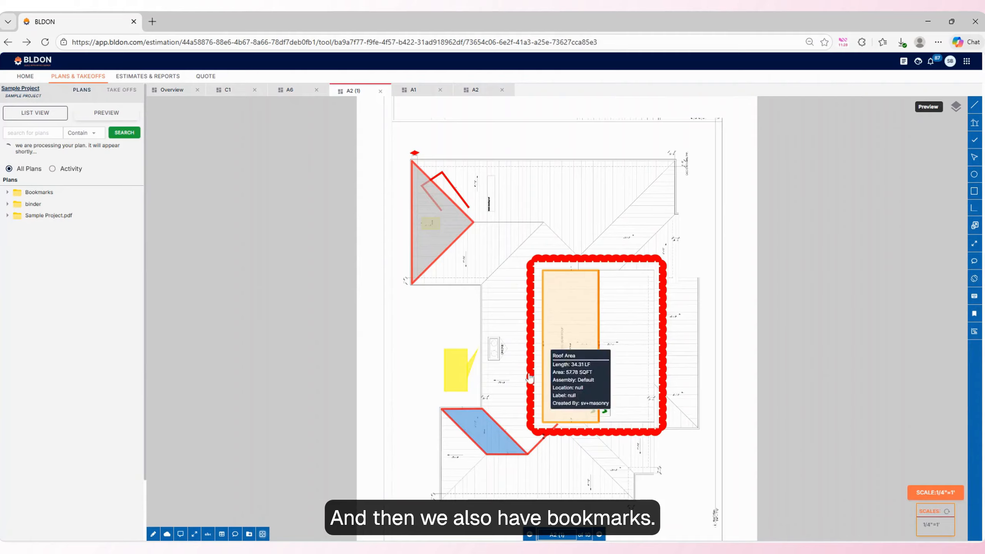
left_click(975, 279)
left_click_drag(657, 298, 664, 323)
left_click(262, 535)
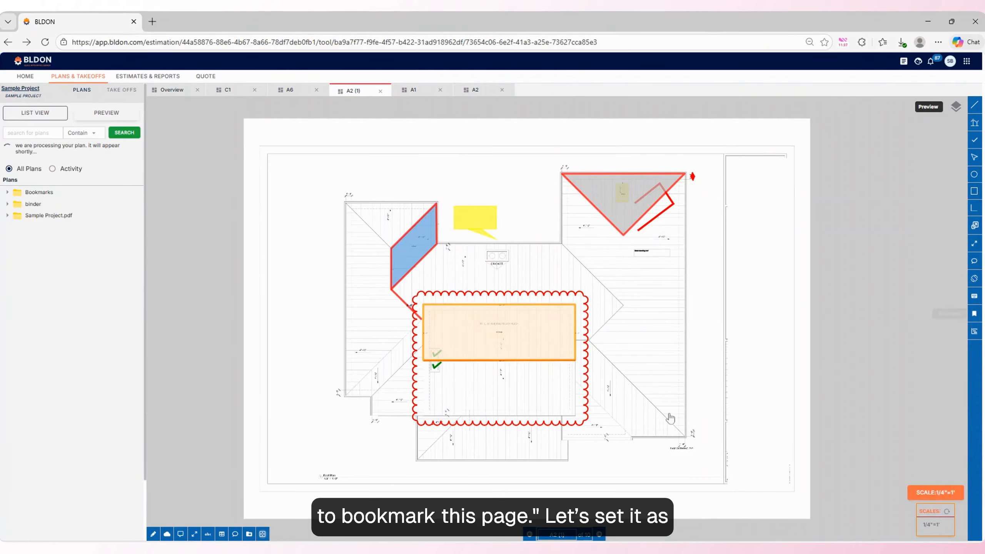
Bookmark the roof plan page as "A2 (1) - Roof plan" and expand the Bookmarks folder to show it.
scroll(597, 419, "up", 1)
scroll(464, 289, "down", 3)
scroll(465, 291, "up", 2)
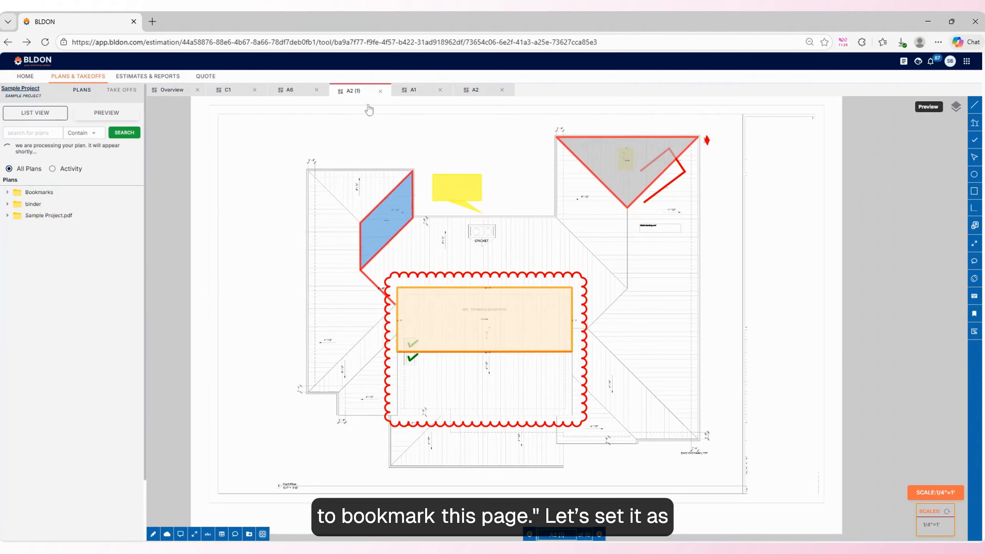
left_click(975, 314)
type("- Roof plpan")
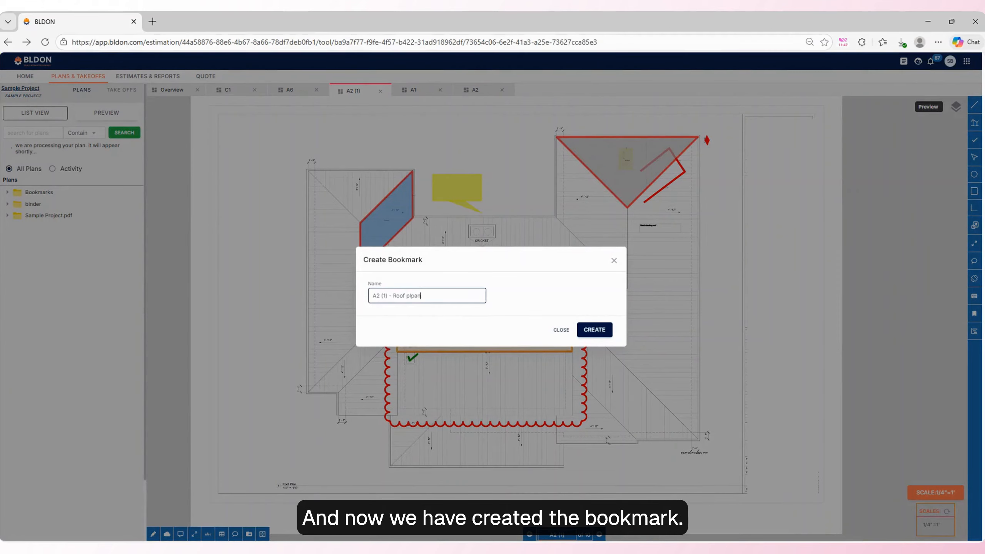
left_click(595, 330)
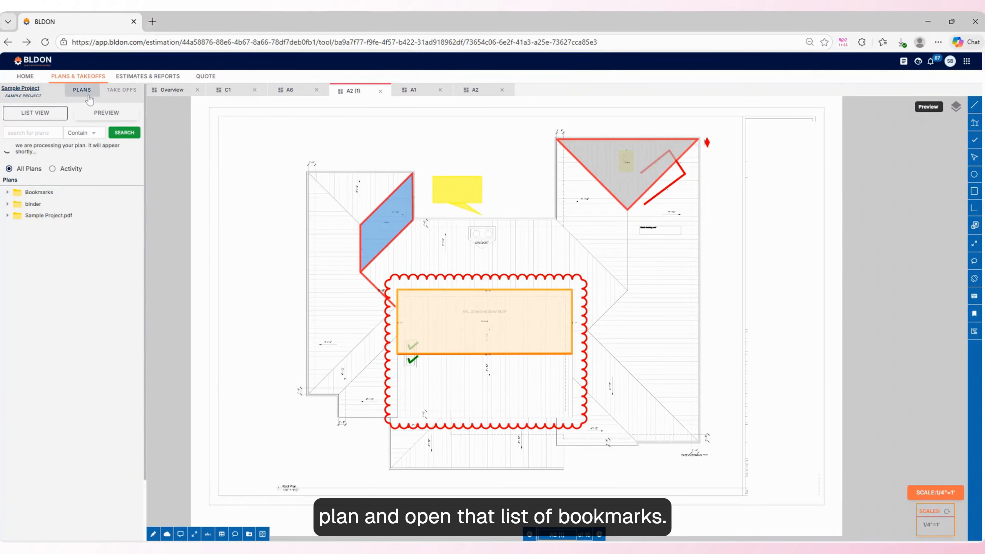
left_click(8, 193)
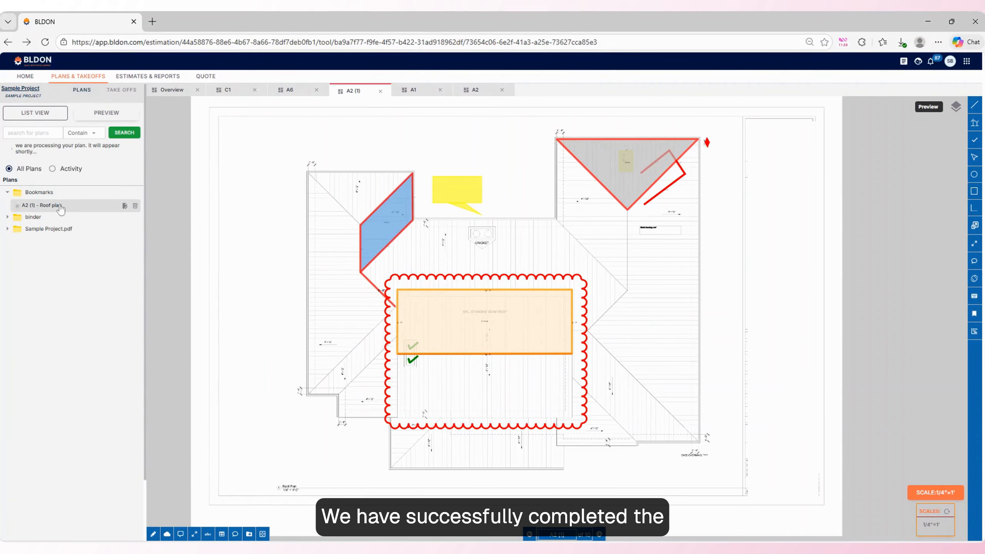